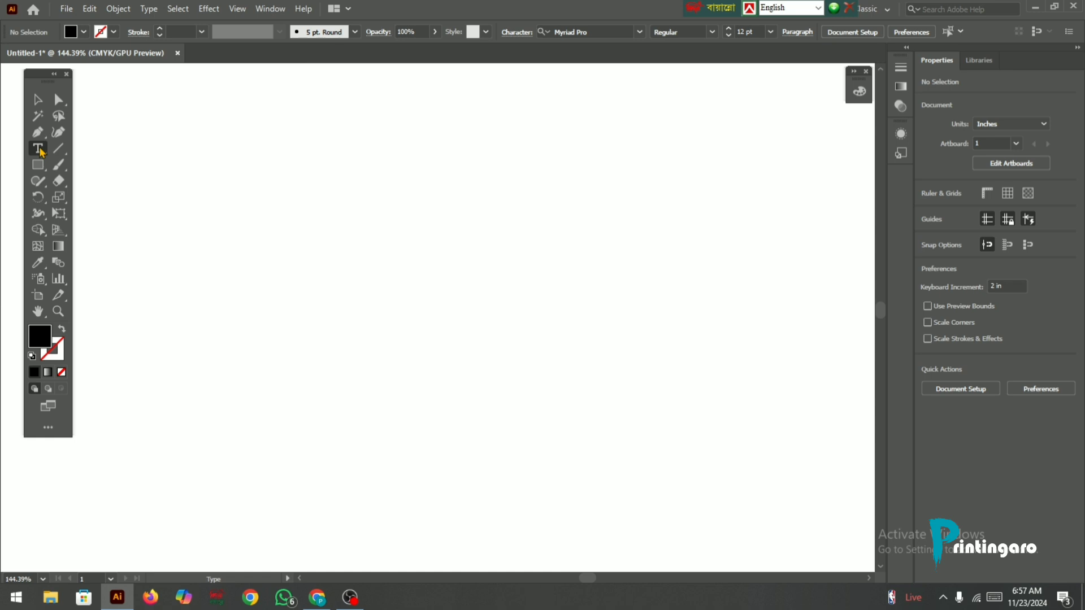
Step: Place a point text object on the empty canvas and delete its placeholder text
left_click(40, 150)
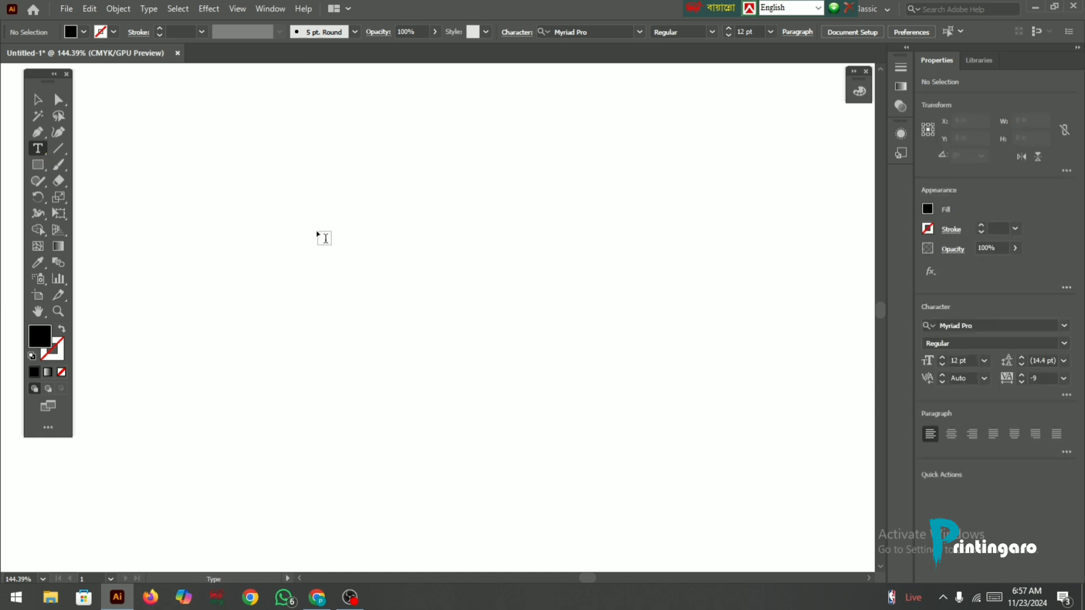
left_click(36, 102)
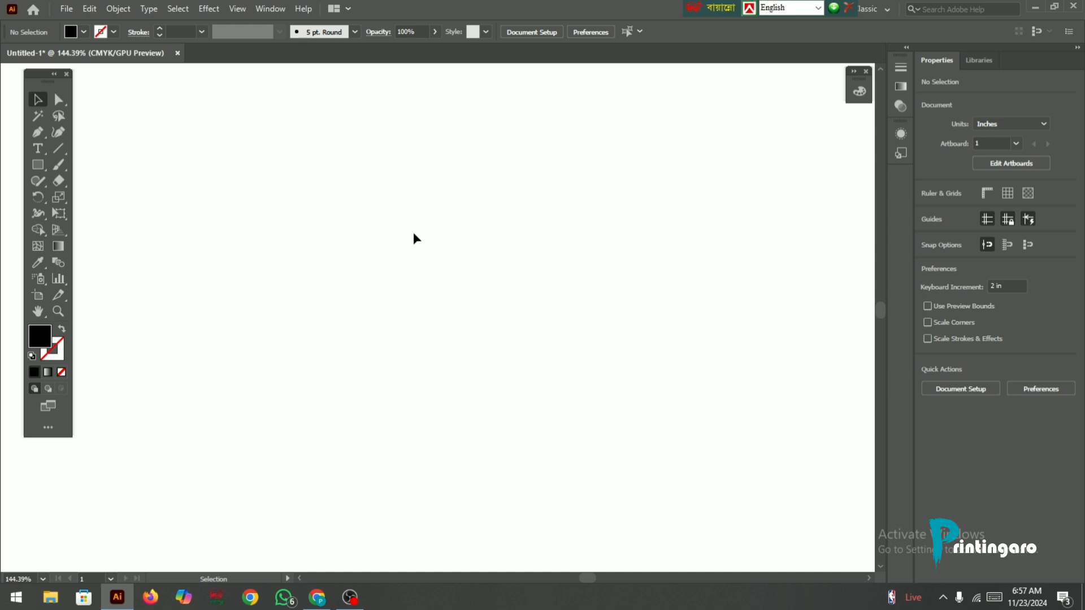
left_click(39, 148)
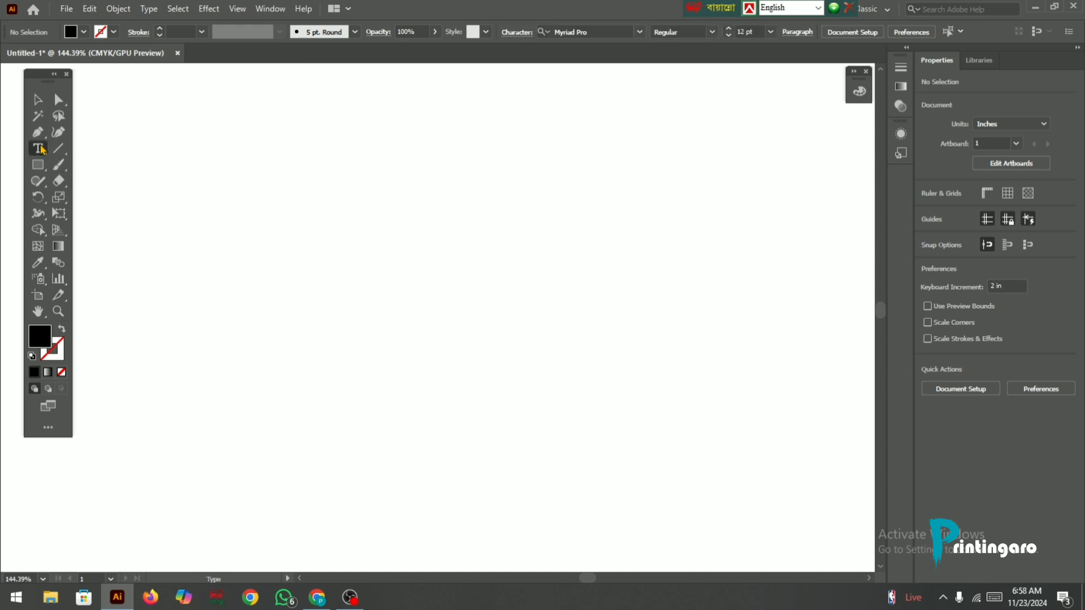
left_click(416, 254)
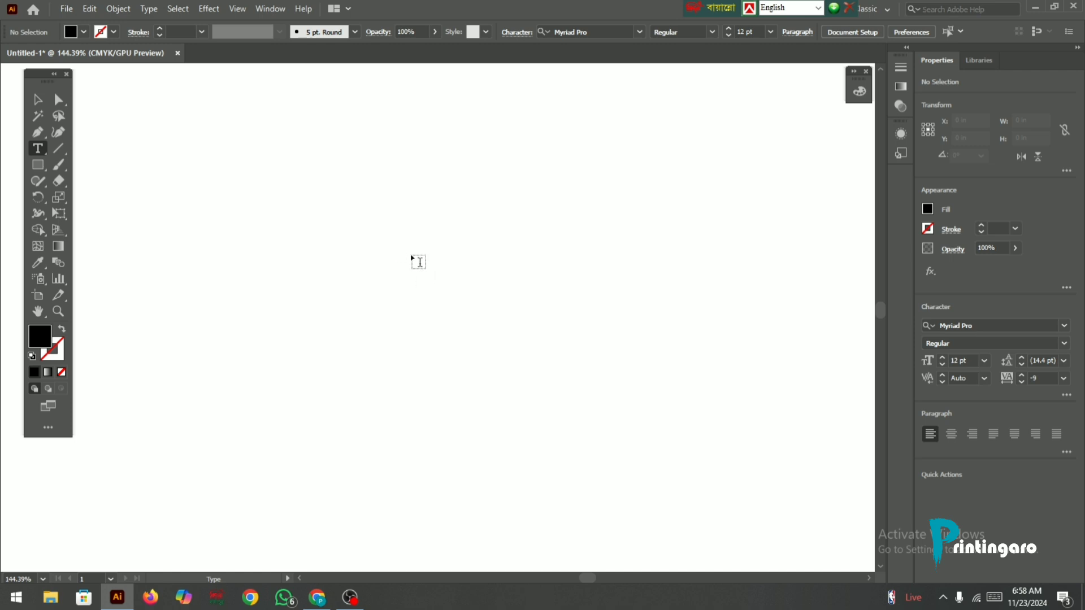
left_click(369, 236)
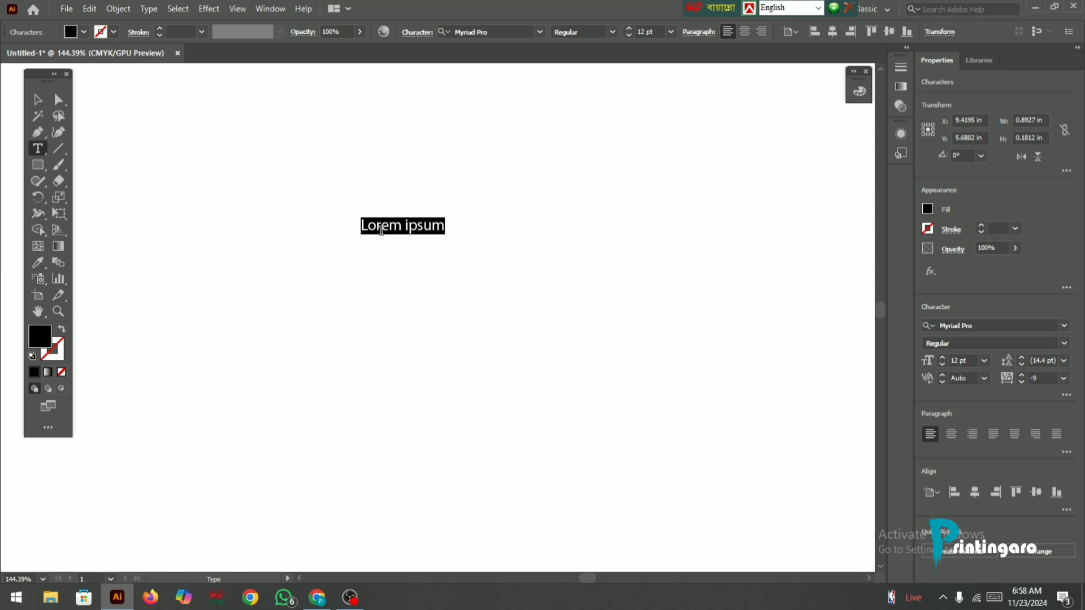
key("BackSpace")
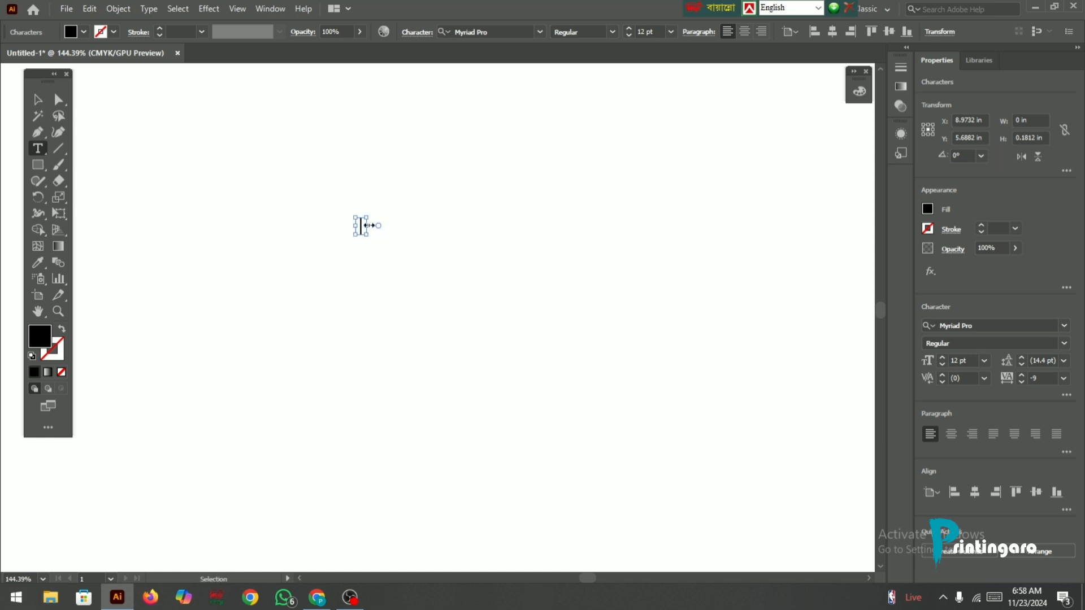
key("ctrl+z")
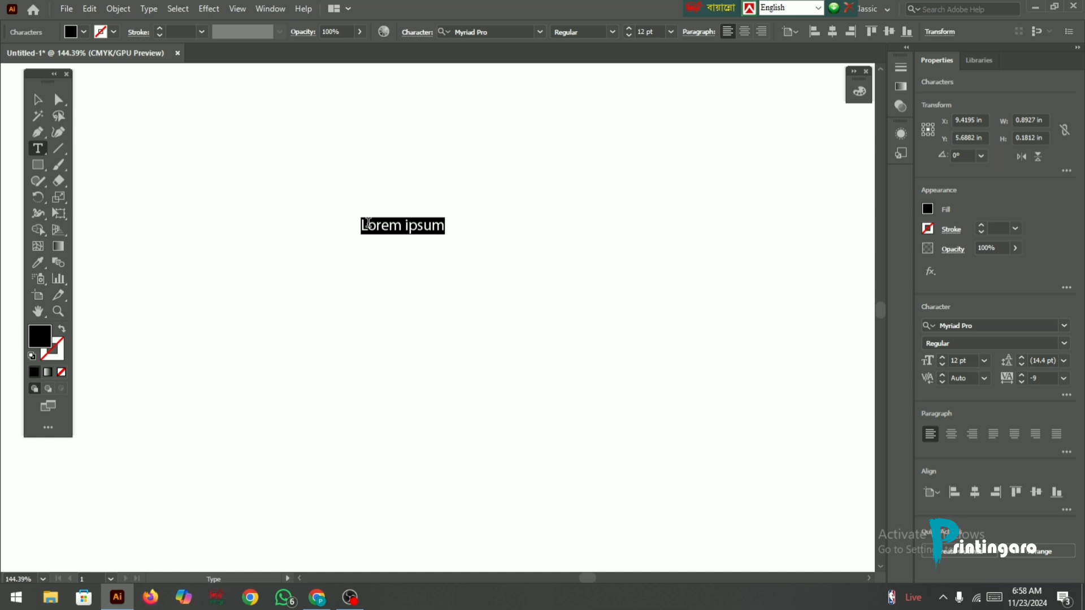
key("BackSpace")
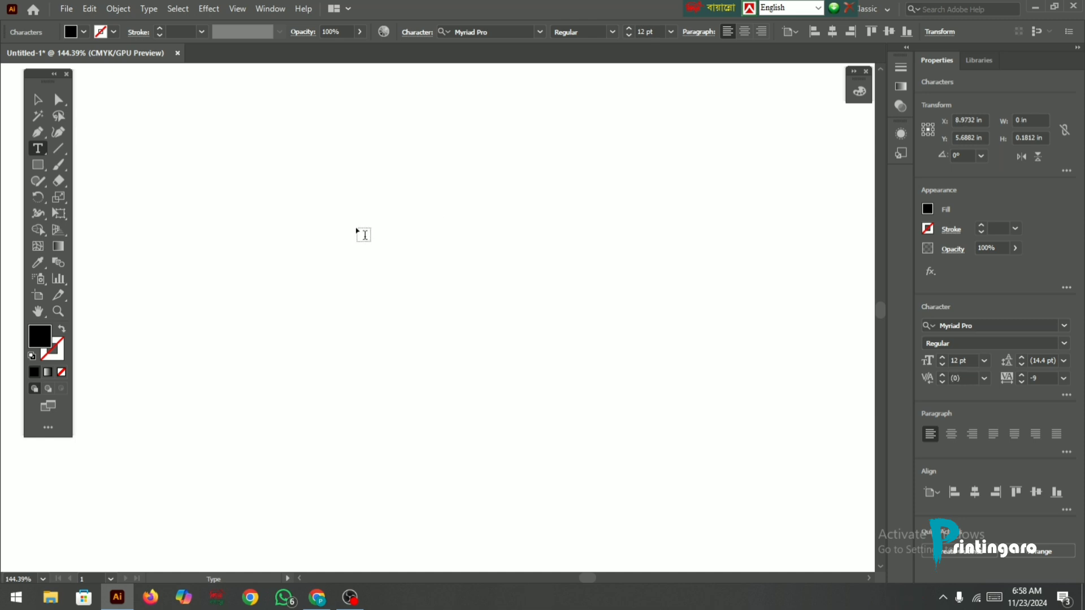
key("Escape")
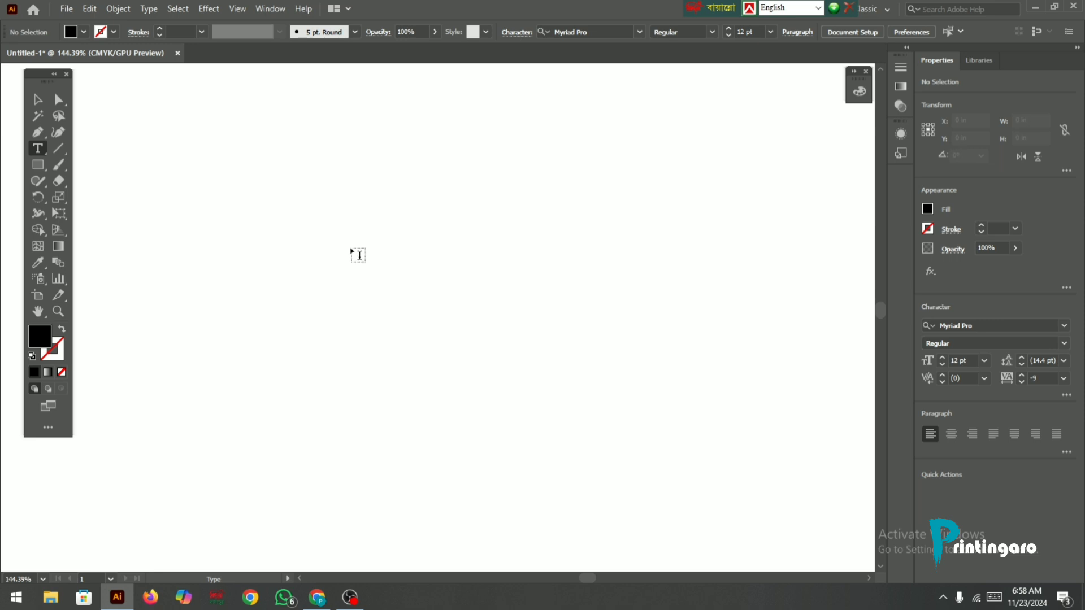
Step: Place another point text object, and undo all text placements back to an empty canvas
left_click(348, 219)
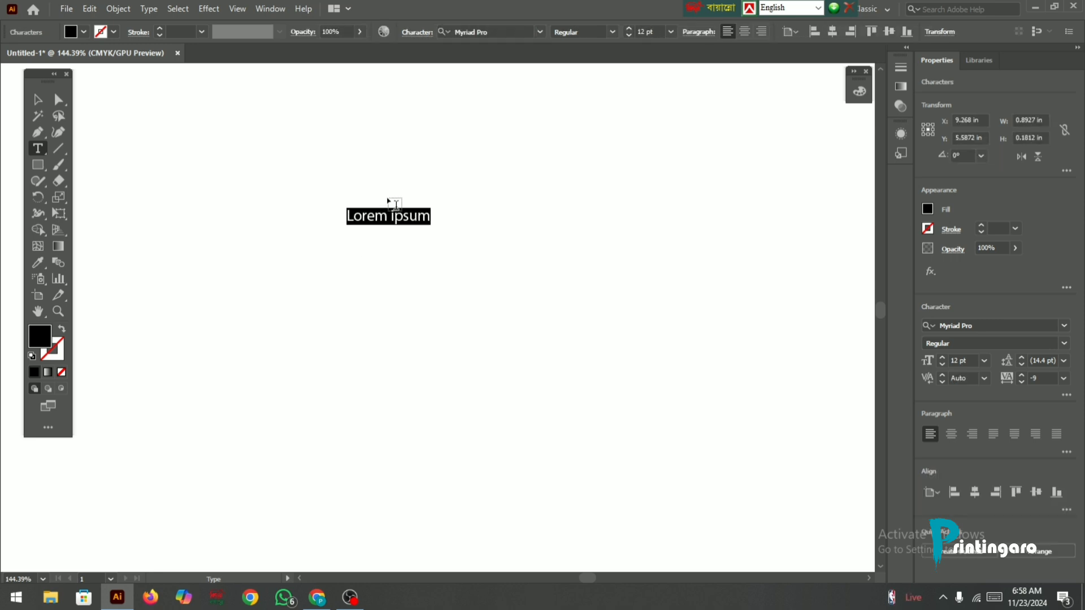
key("Escape")
key("ctrl+z")
key("ctrl+z")
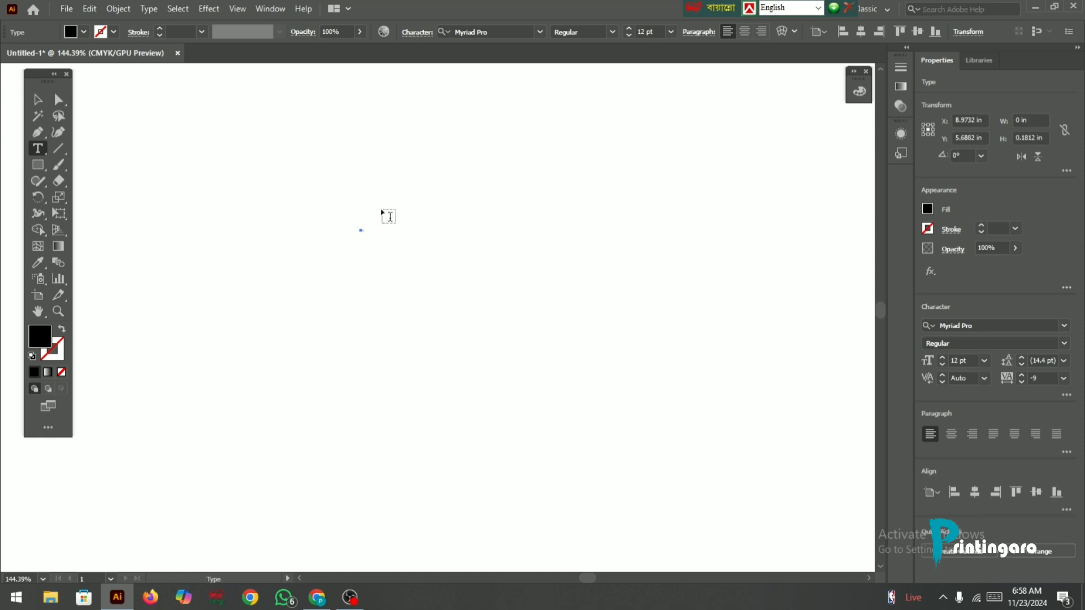
key("ctrl+z")
key("ctrl")
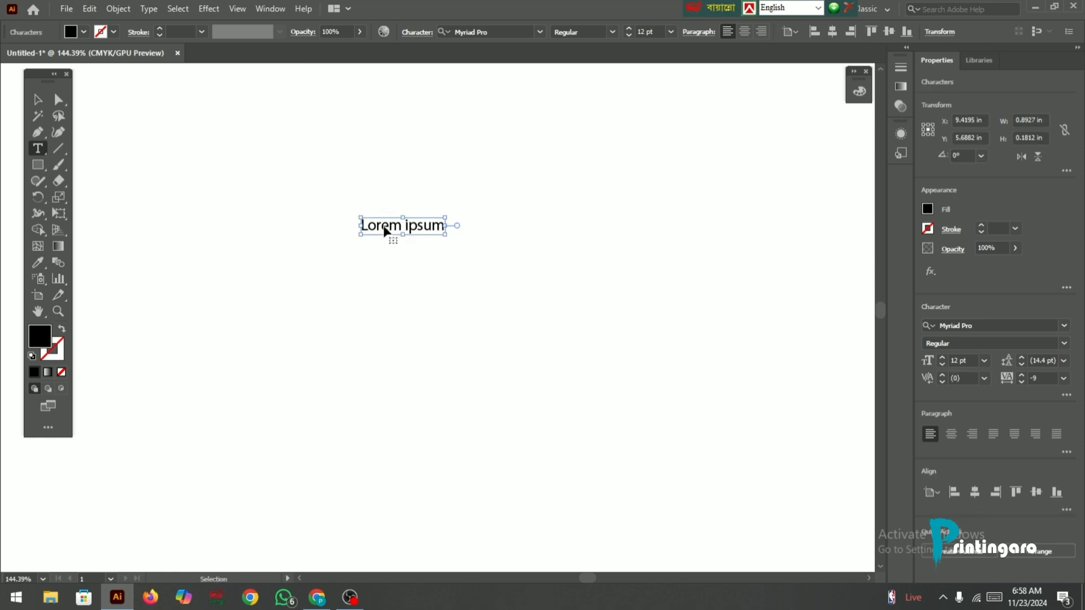
key("ctrl+z")
key("ctrl+z")
key("ctrl+z")
key("ctrl+z")
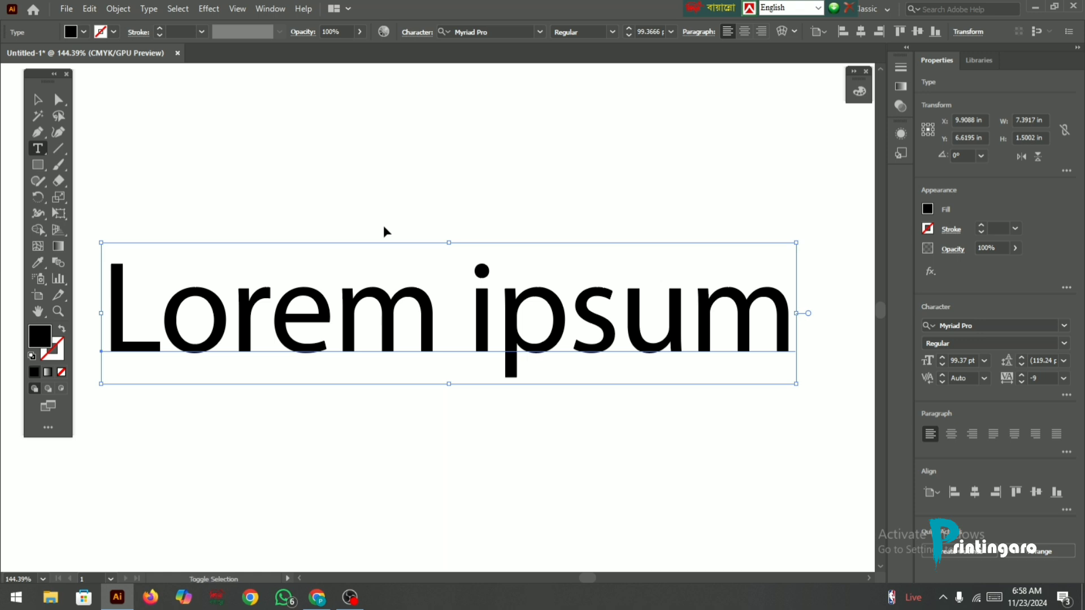
key("ctrl+z")
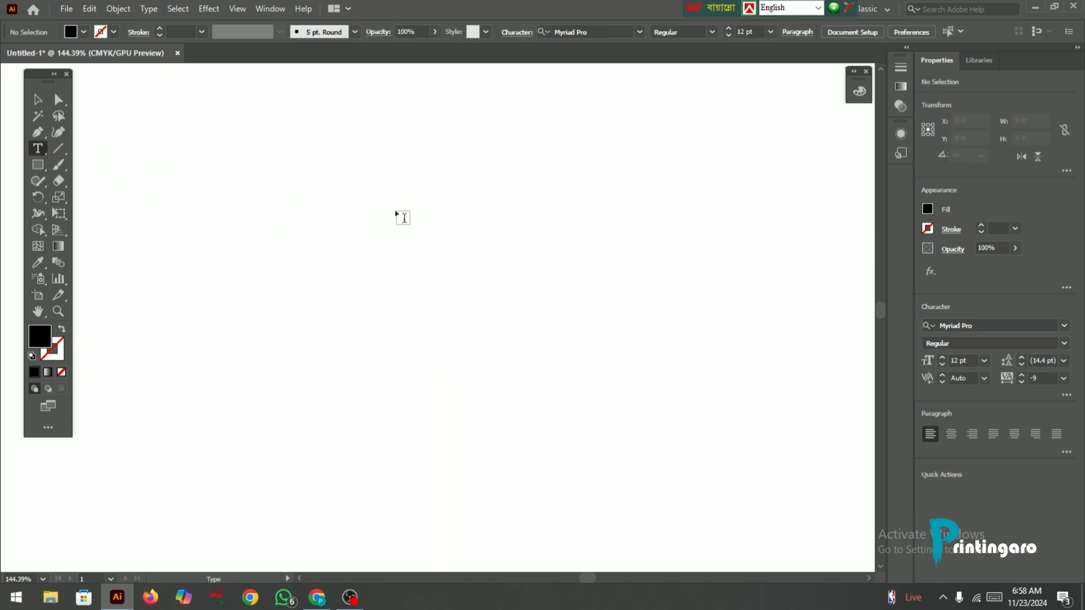
Step: Place a new point text object in the upper middle of the canvas and clear its placeholder text
left_click(396, 208)
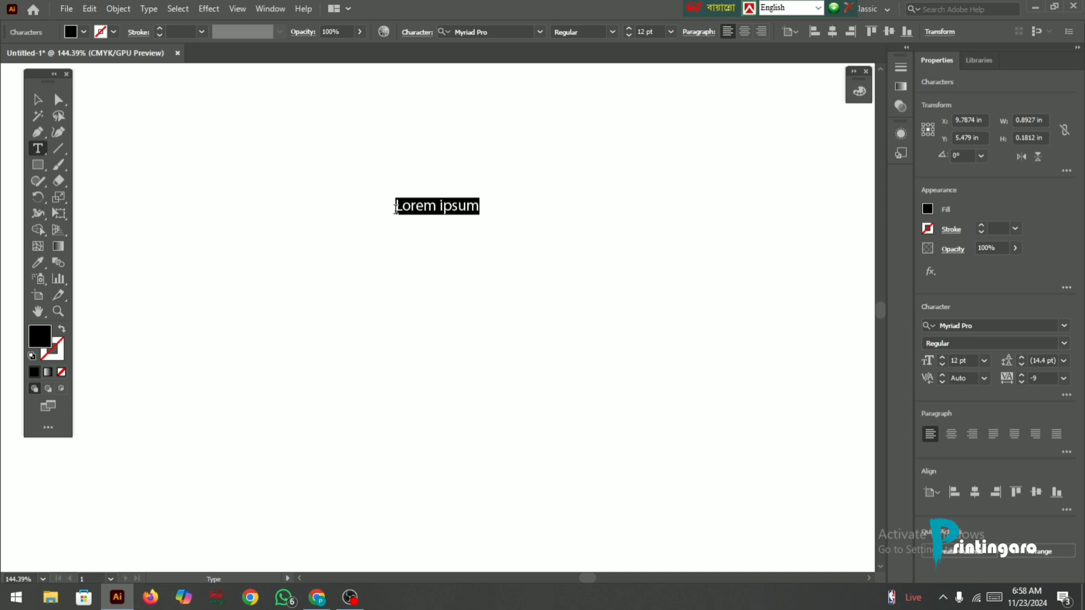
key("BackSpace")
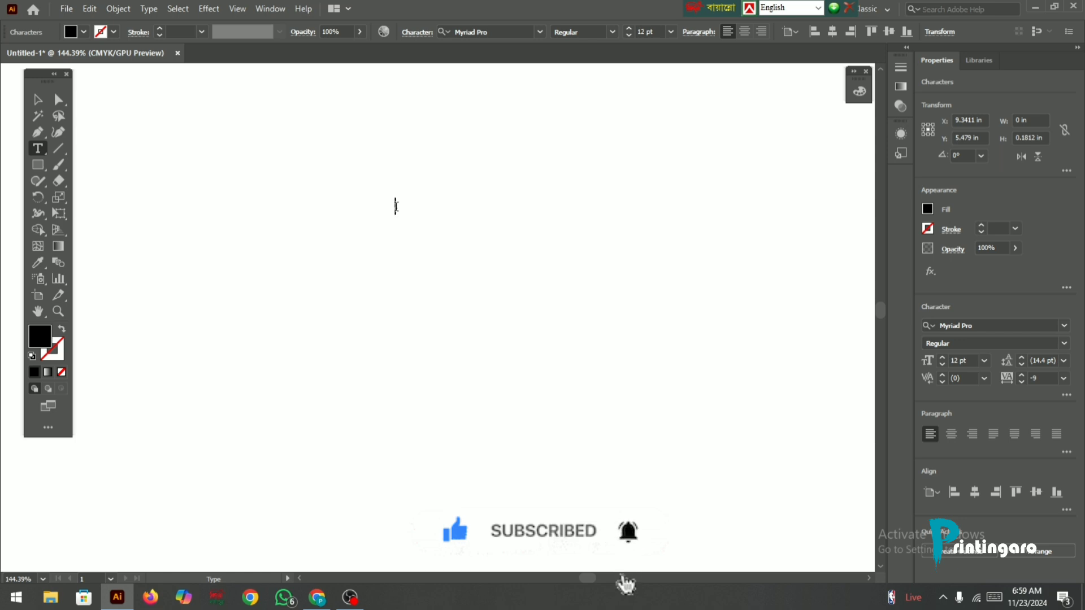
key("Escape")
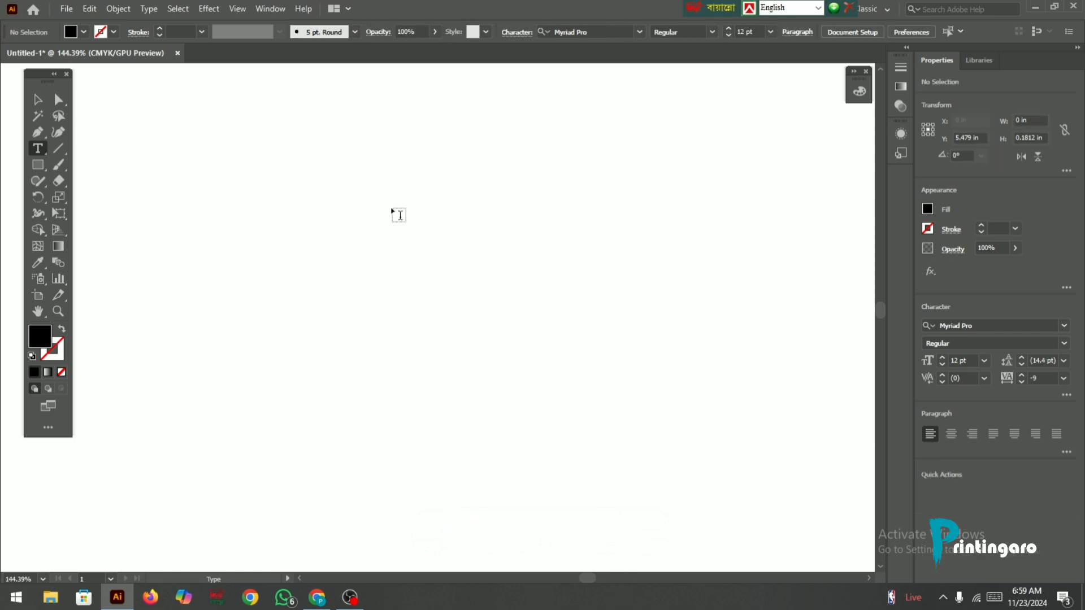
left_click(392, 210)
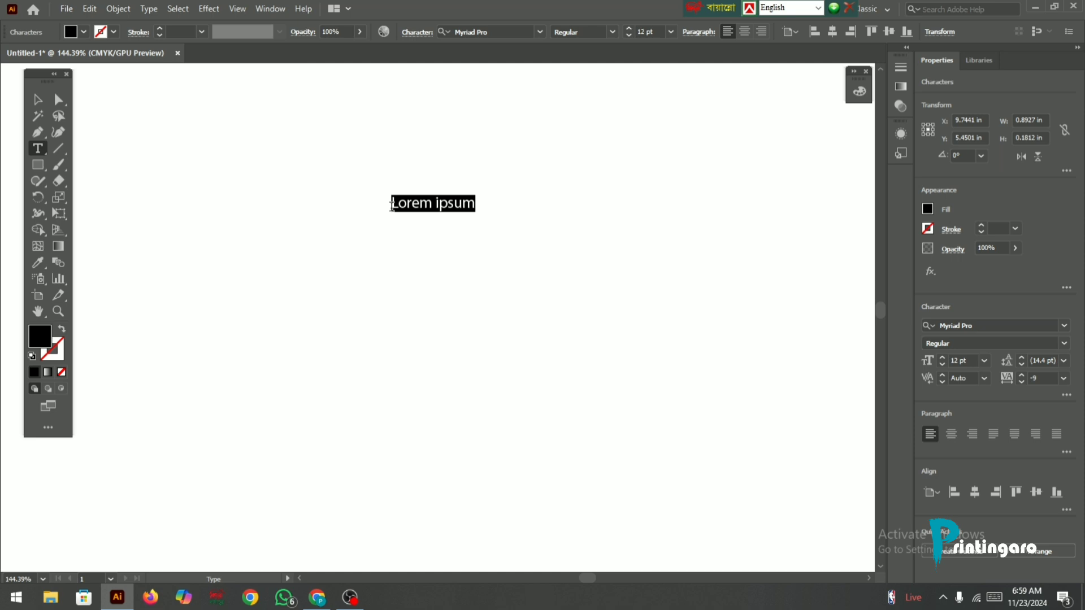
key("BackSpace")
key("Escape")
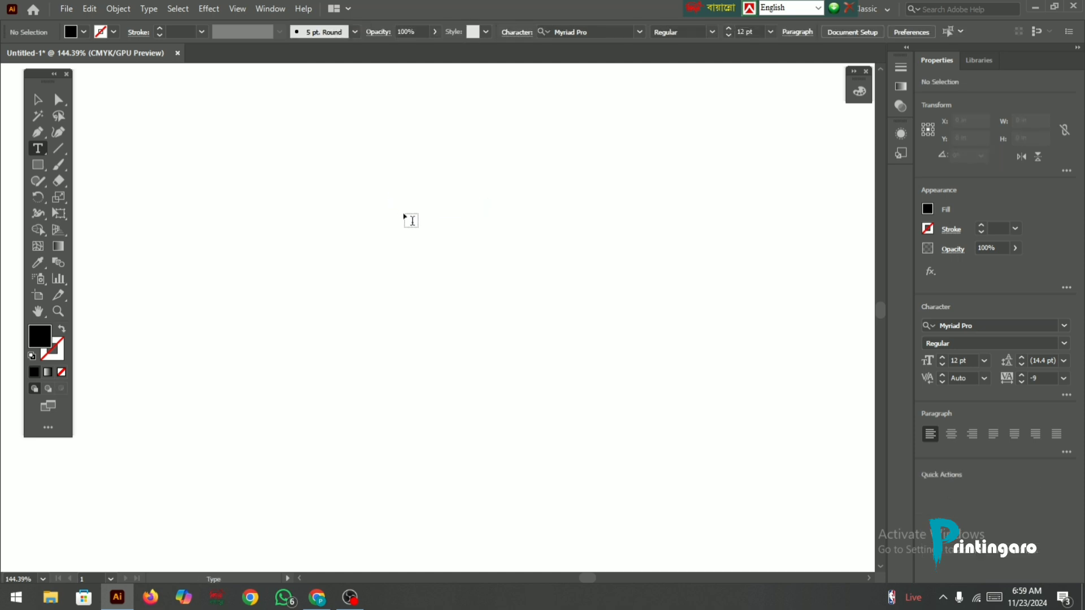
Step: Reopen the empty text object for editing and enter the text BANGLADESH in it
left_click(396, 213, "ctrl")
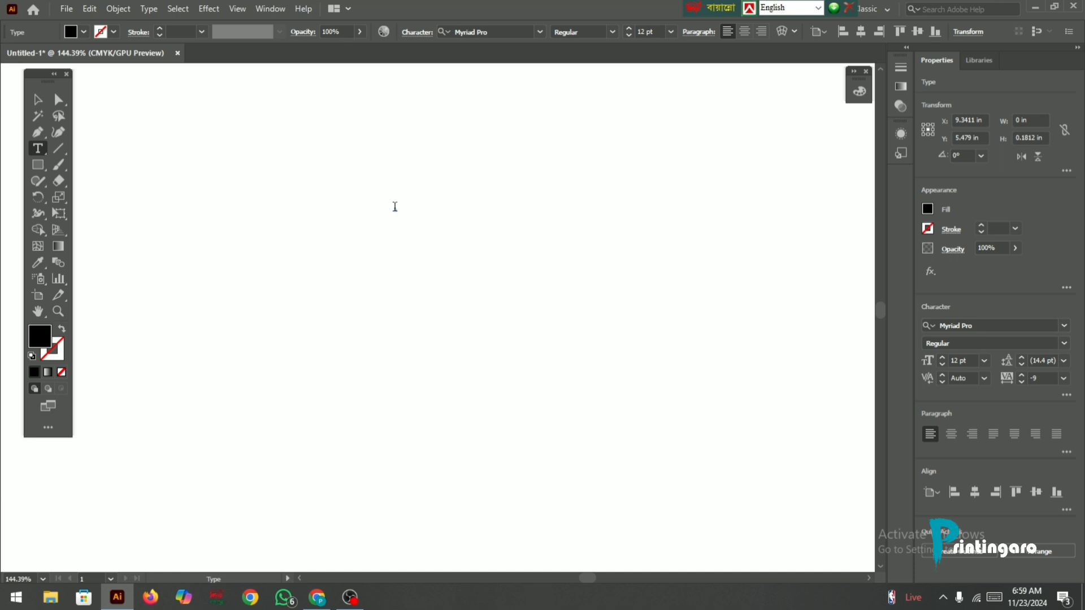
left_click(394, 206)
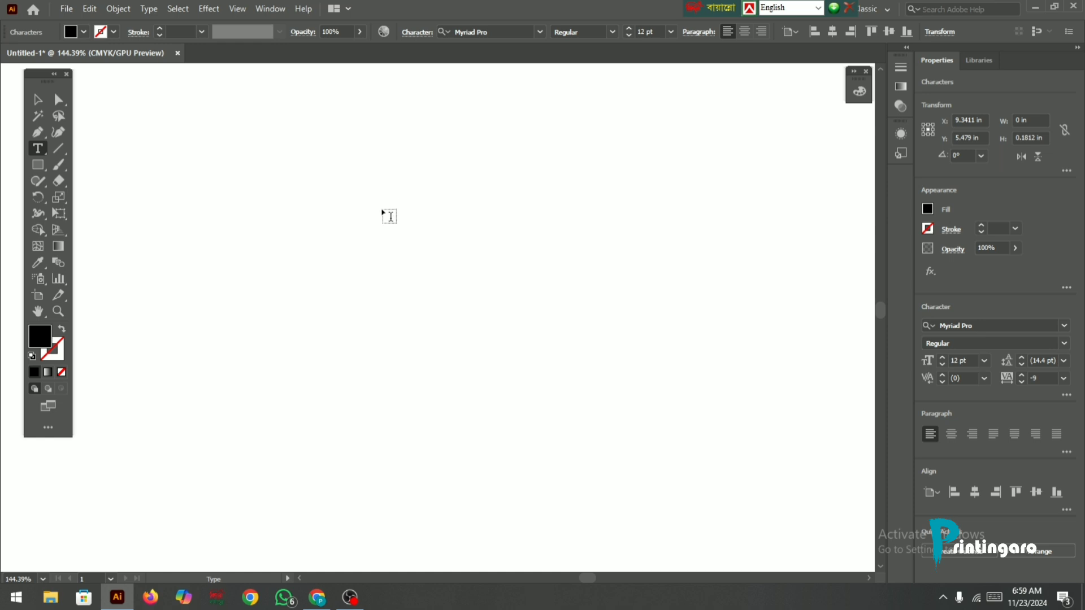
type("q")
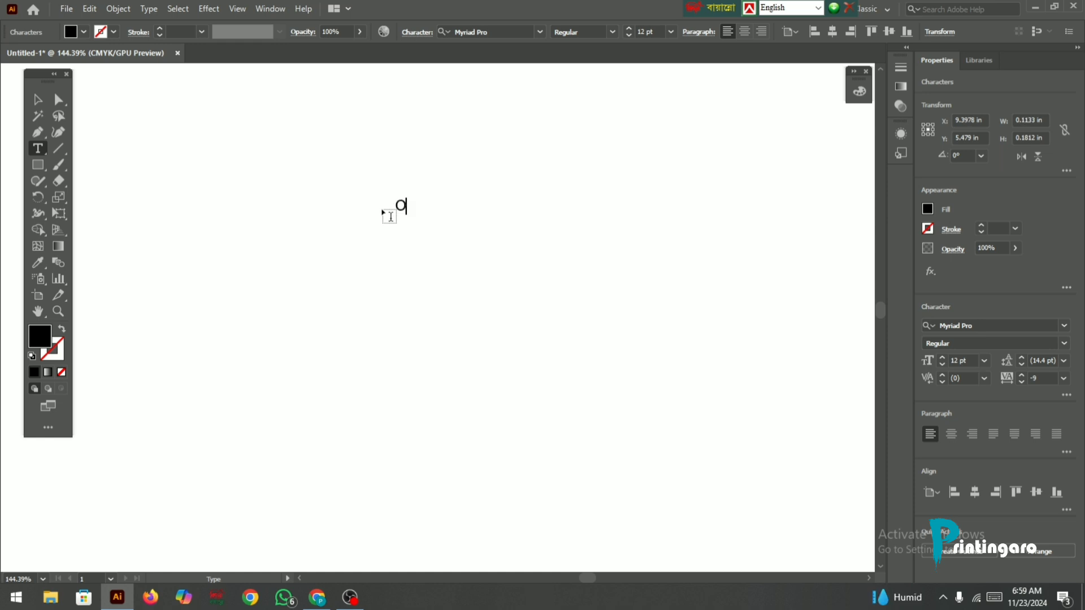
key("BackSpace")
type("BANGLADESH")
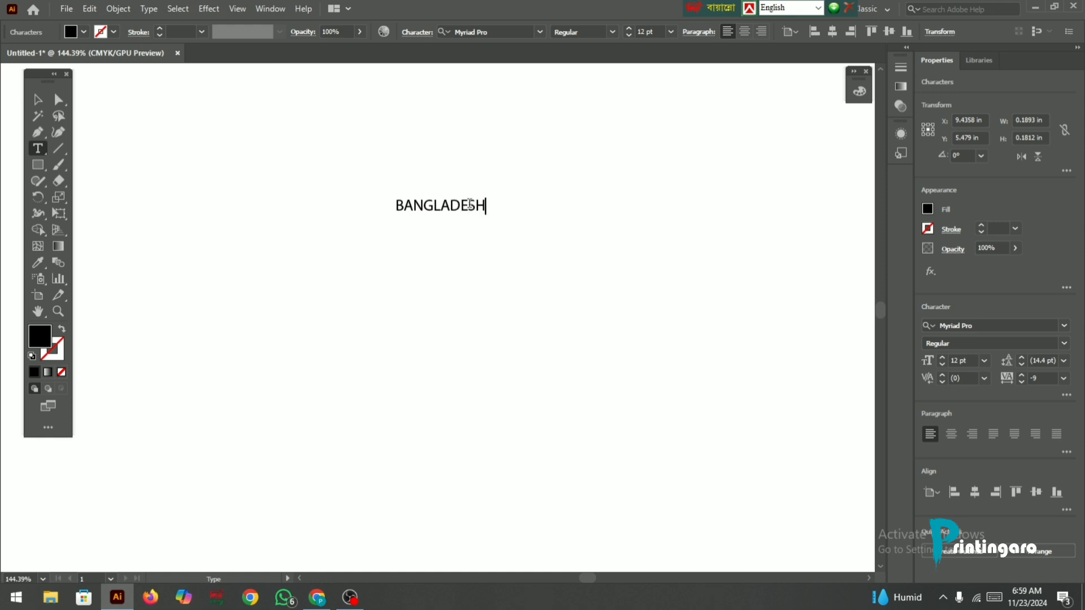
Step: Finish editing the BANGLADESH text and nudge it slightly downward as an object
left_click_drag(396, 205, 480, 202)
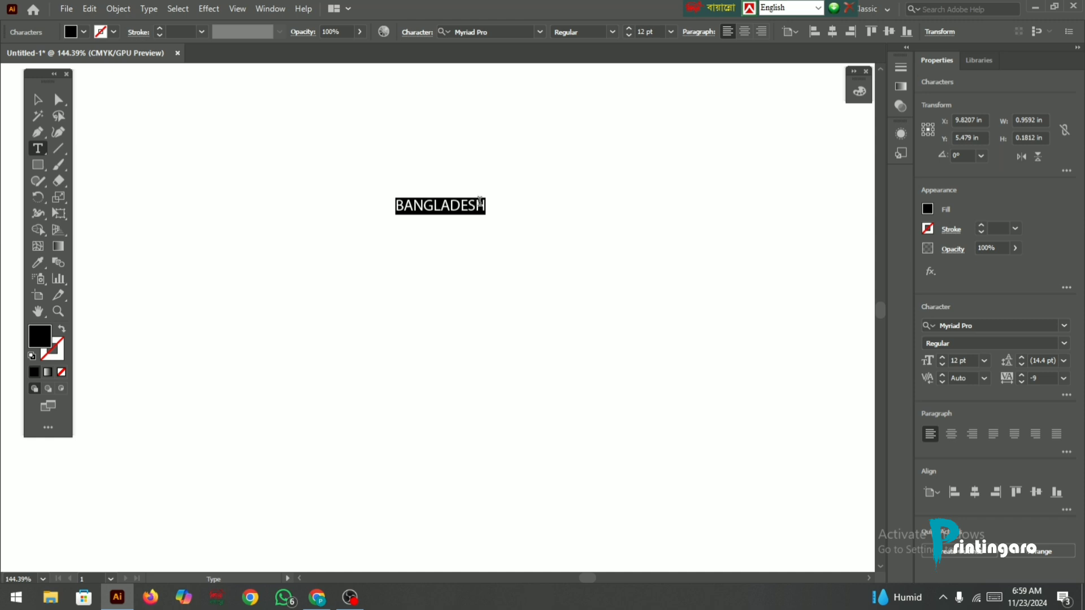
left_click(479, 204)
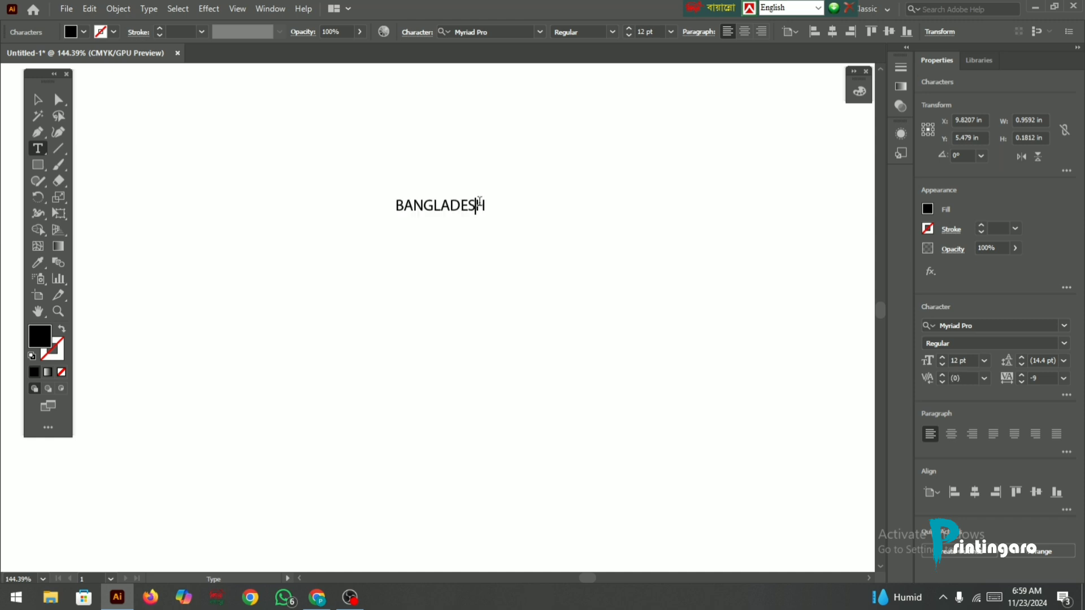
left_click(39, 102)
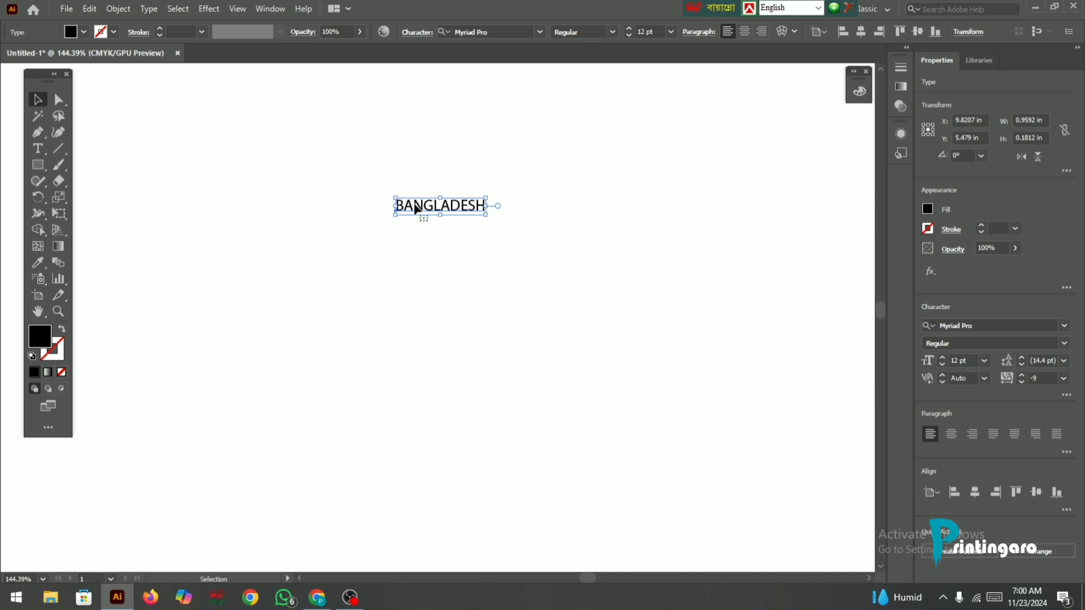
mouse_move(414, 205)
left_mouse_down()
mouse_move(411, 197)
mouse_move(412, 208)
left_mouse_up()
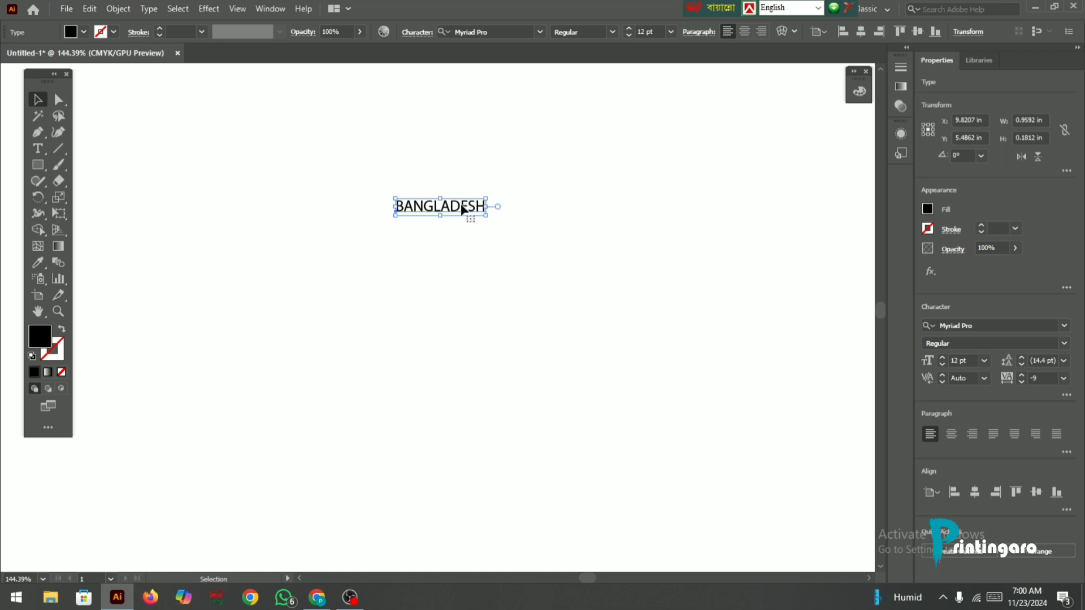
Step: Try stretching the BANGLADESH text freely from its lower-right corner without keeping its proportions, and undo each attempt
key("ctrl+1")
key("ctrl+minus")
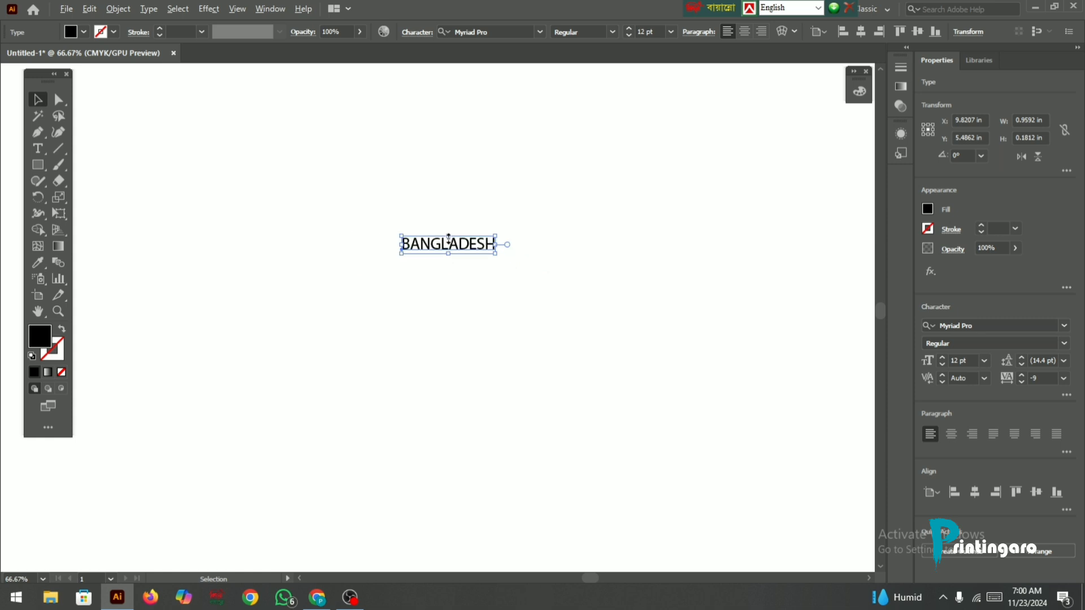
scroll(428, 255, "up", 3, "alt")
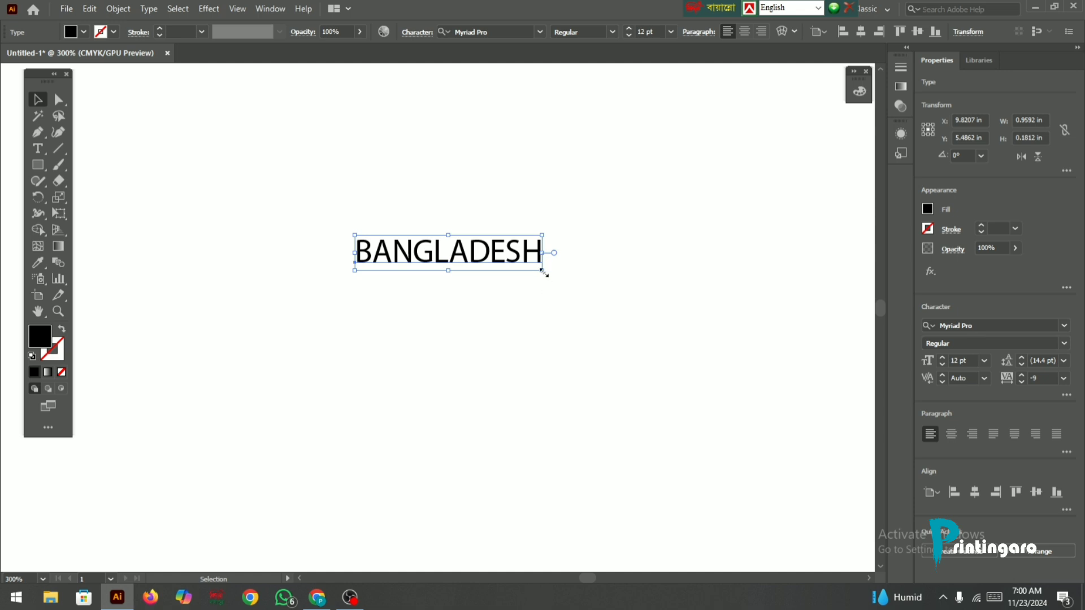
scroll(542, 275, "up", 4, "alt")
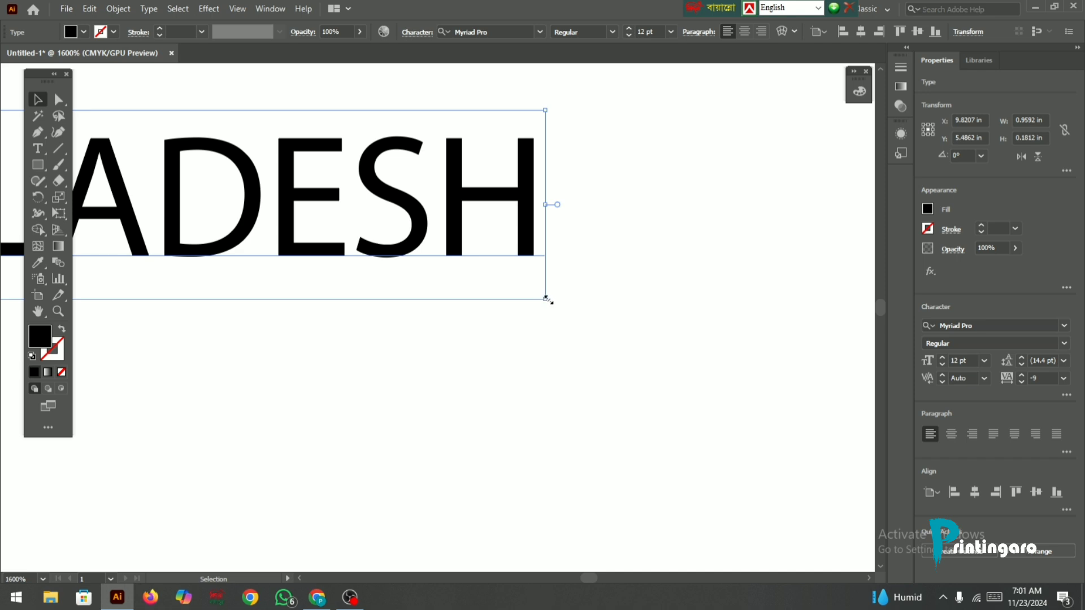
scroll(546, 300, "down", 3, "alt")
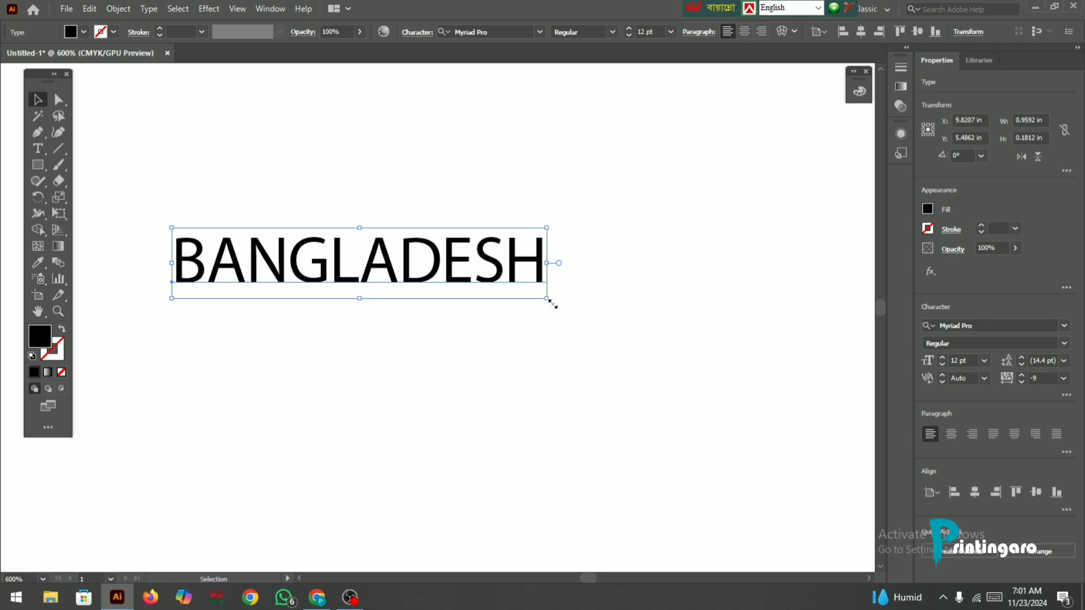
left_click_drag(552, 303, 659, 448)
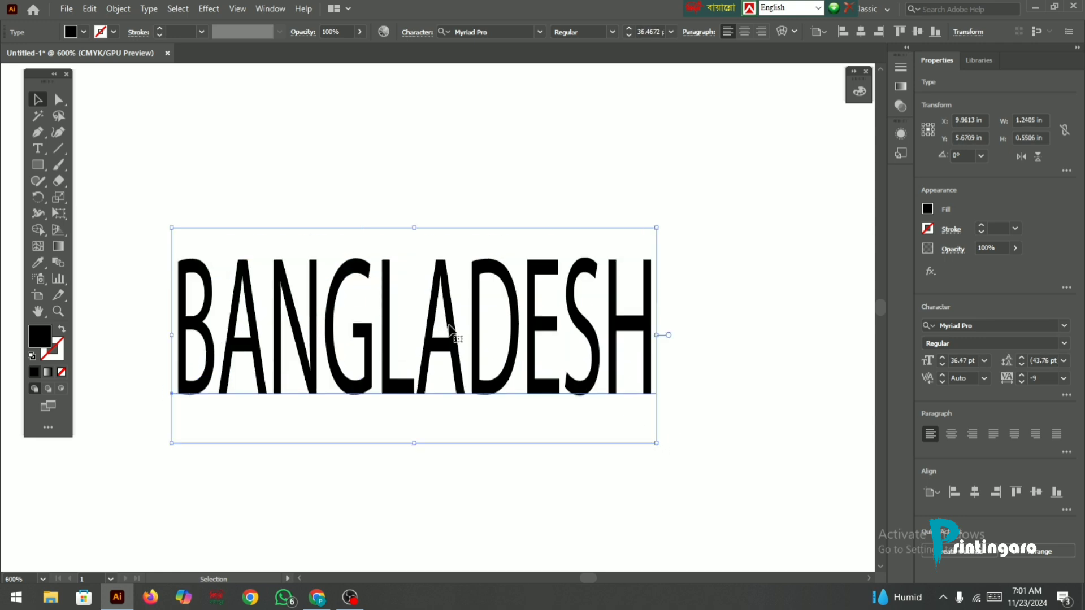
key("ctrl+z")
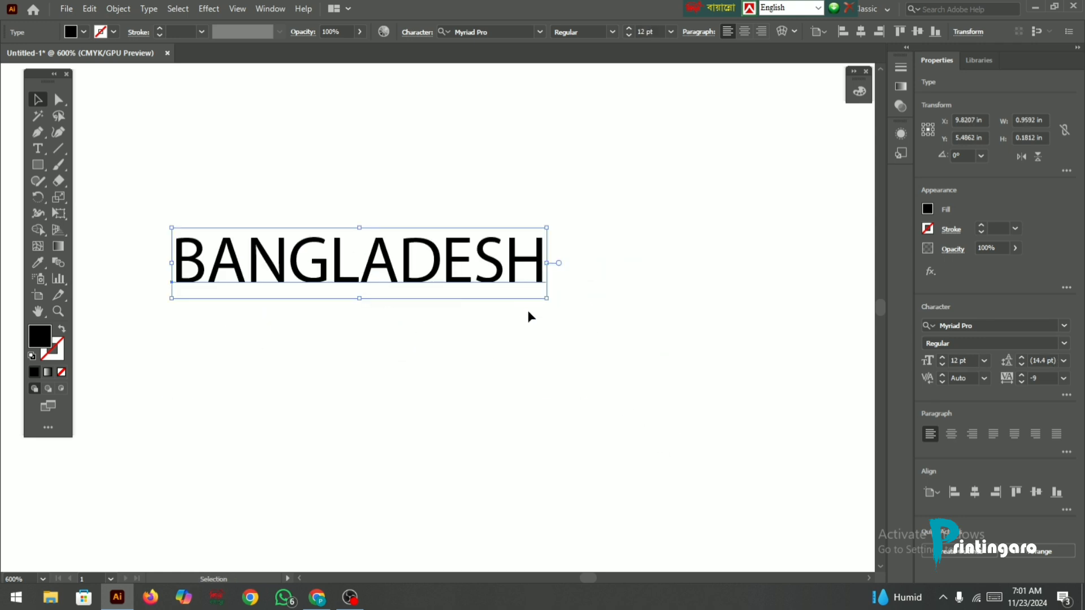
left_click_drag(546, 300, 701, 258)
key("ctrl+z")
scroll(547, 301, "down", 2)
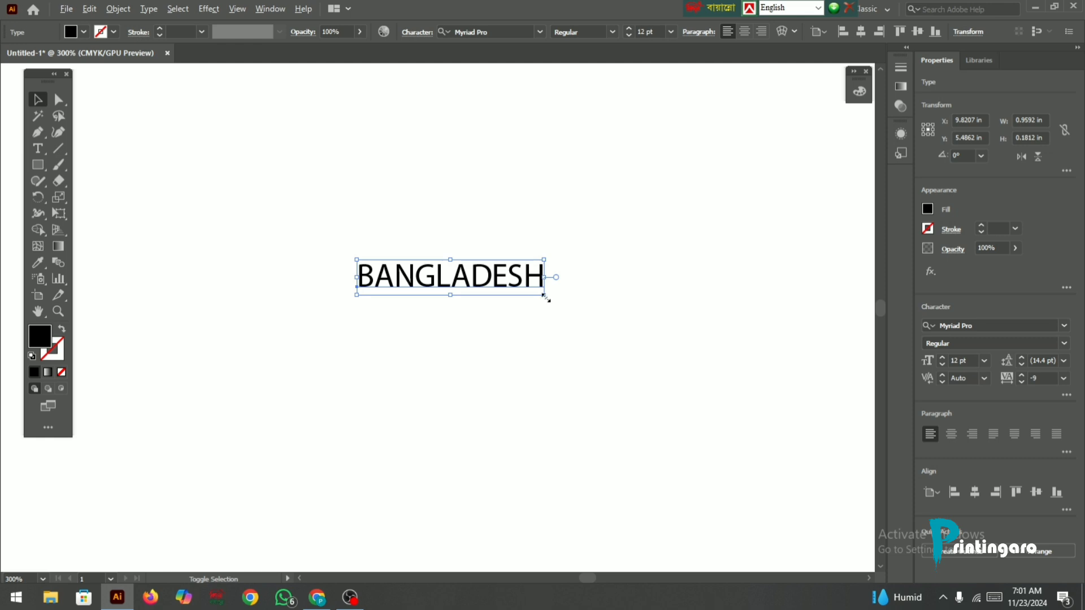
Step: Scale the BANGLADESH text up proportionally about its centre to about 2.42 in wide and 0.46 in high
left_click_drag(544, 296, 688, 459)
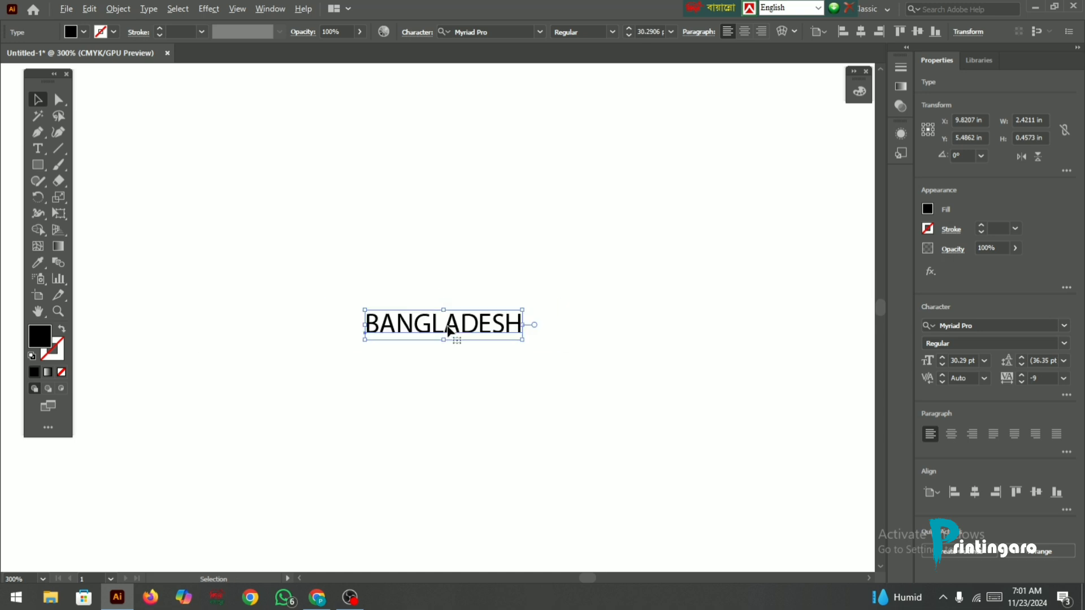
Step: Hide the Properties panel and bring it back beside the other docked panels
scroll(421, 334, "up", 1)
scroll(409, 330, "up", 1)
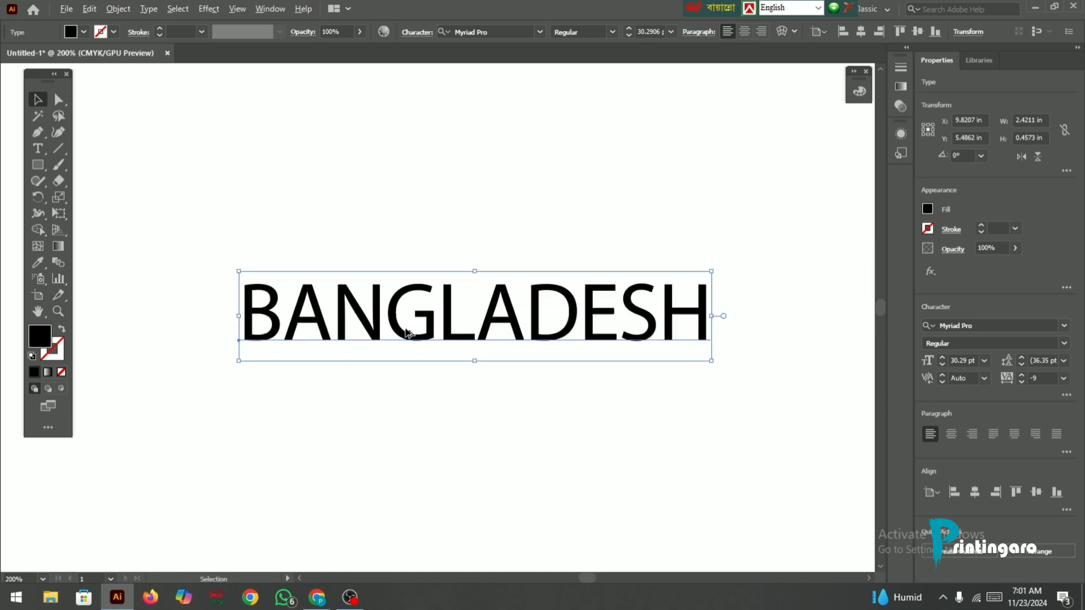
scroll(368, 321, "down", 1)
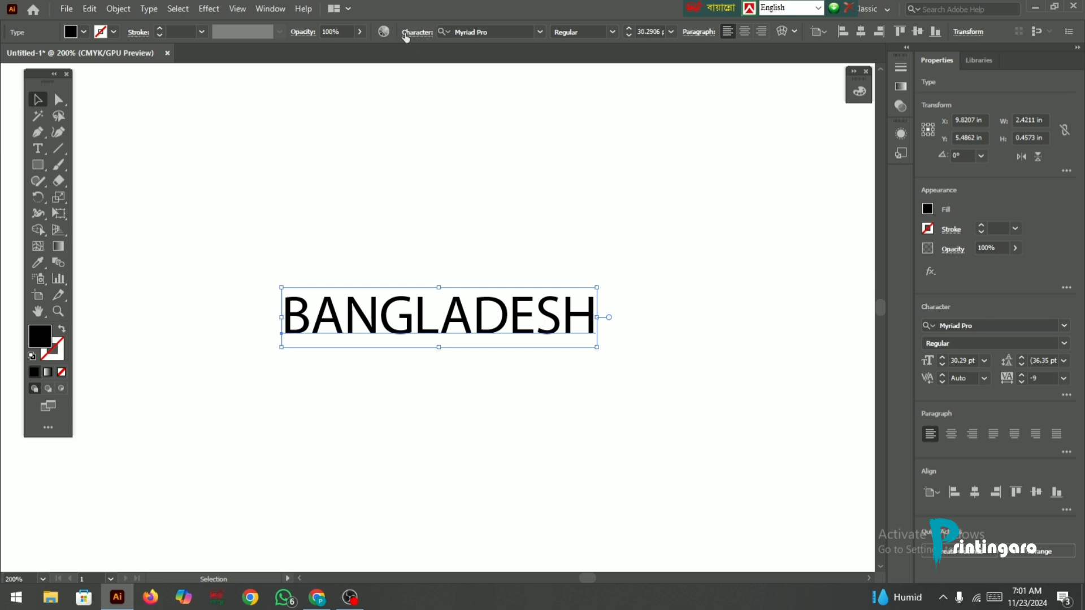
left_click(270, 9)
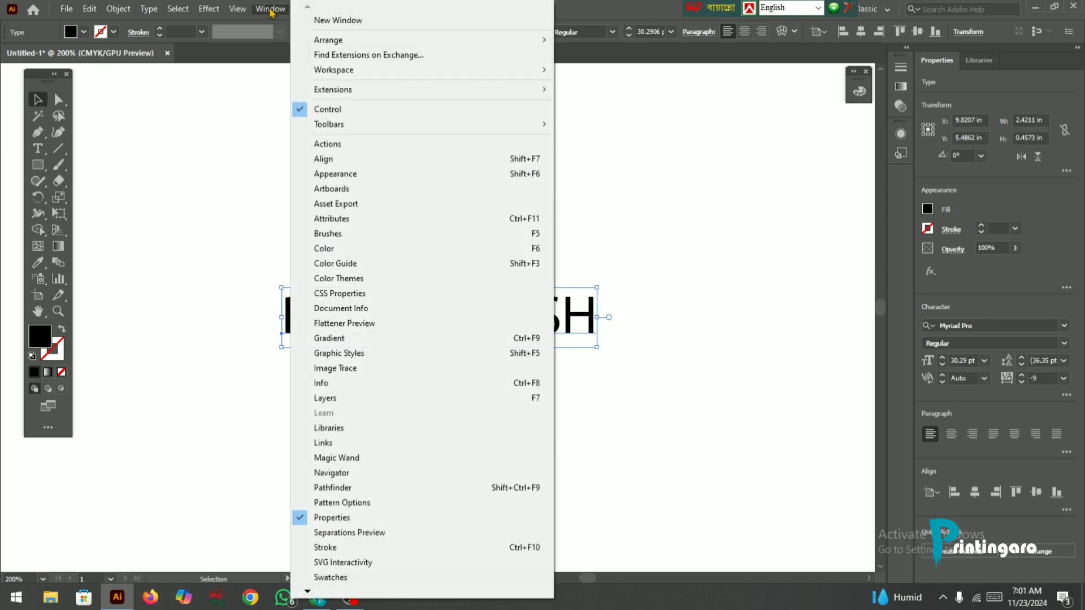
left_click(342, 520)
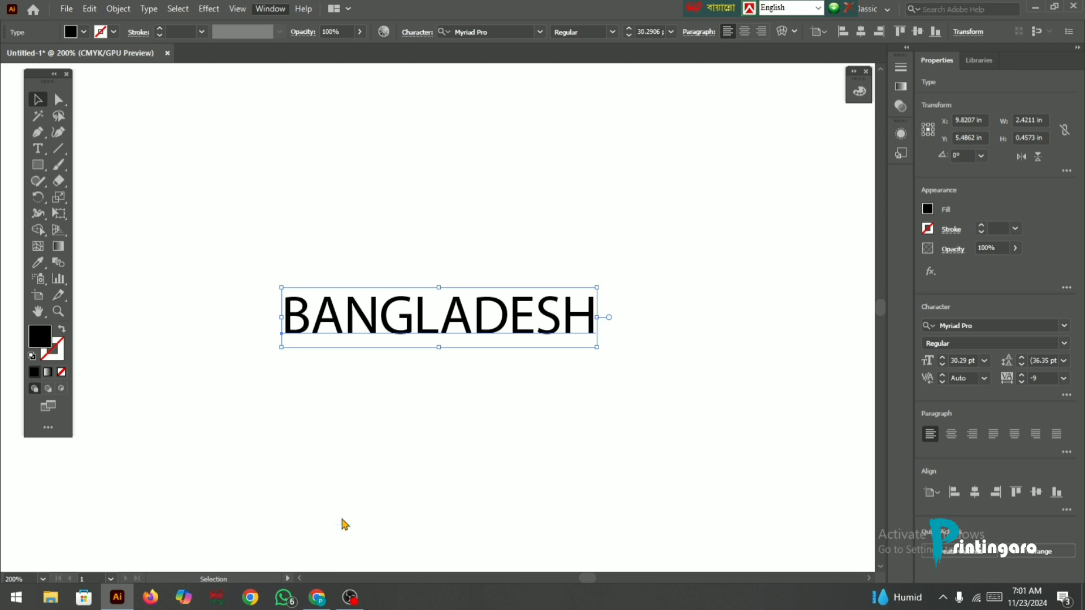
left_click(1078, 49)
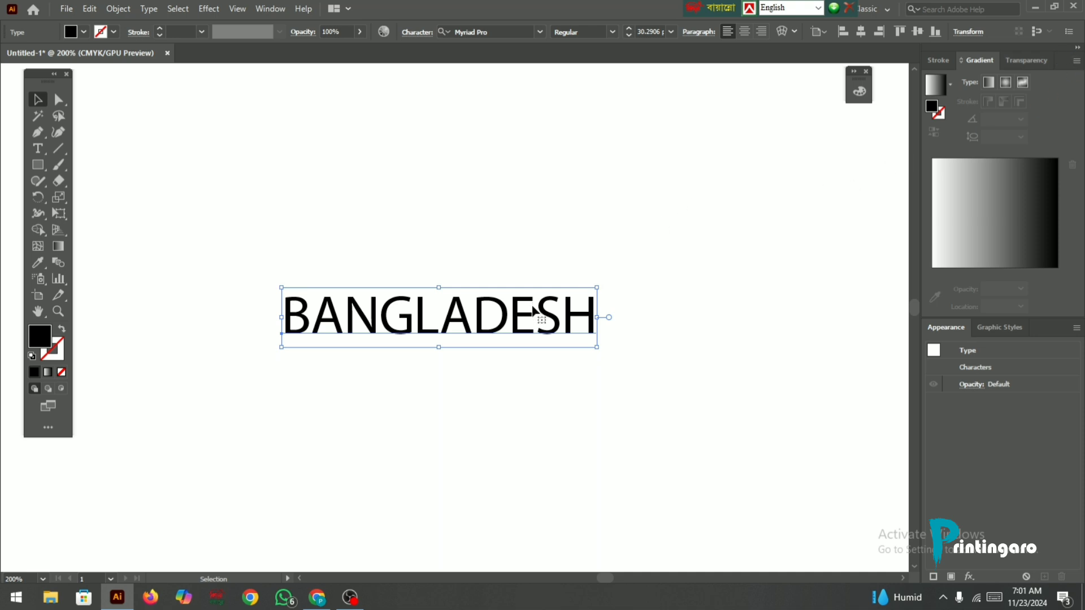
left_click(272, 9)
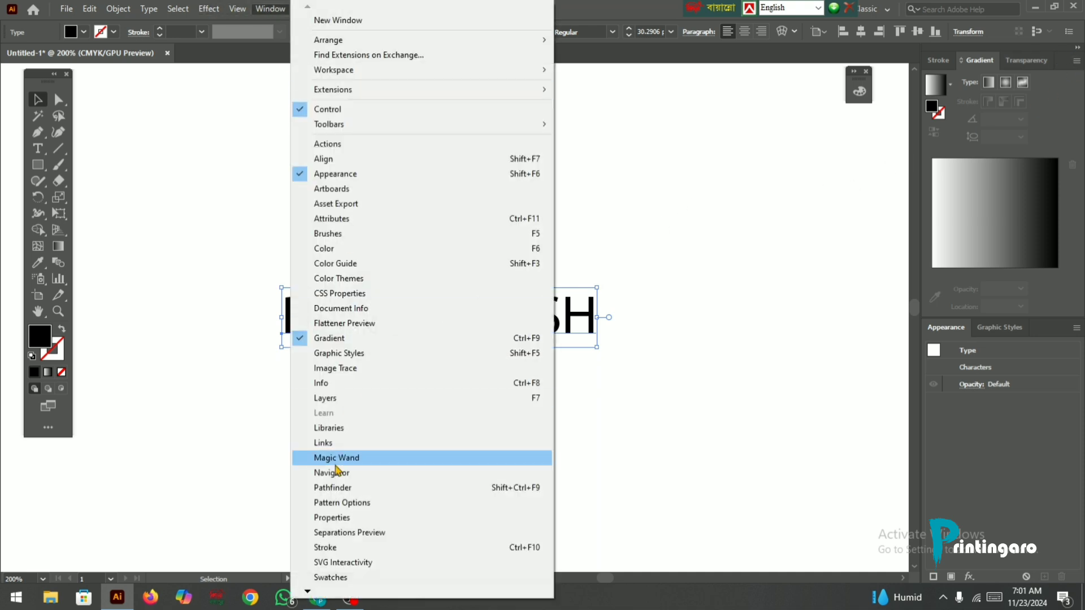
left_click(337, 519)
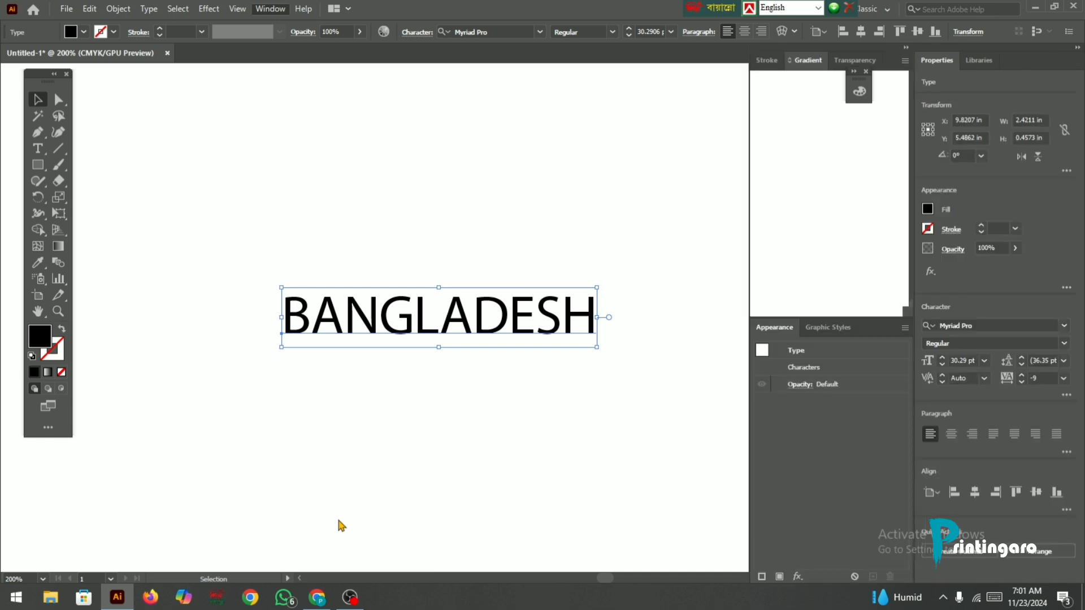
Step: Undock the Properties panel so it floats over the canvas and collapse the remaining docked panels to icons
left_click_drag(935, 61, 668, 78)
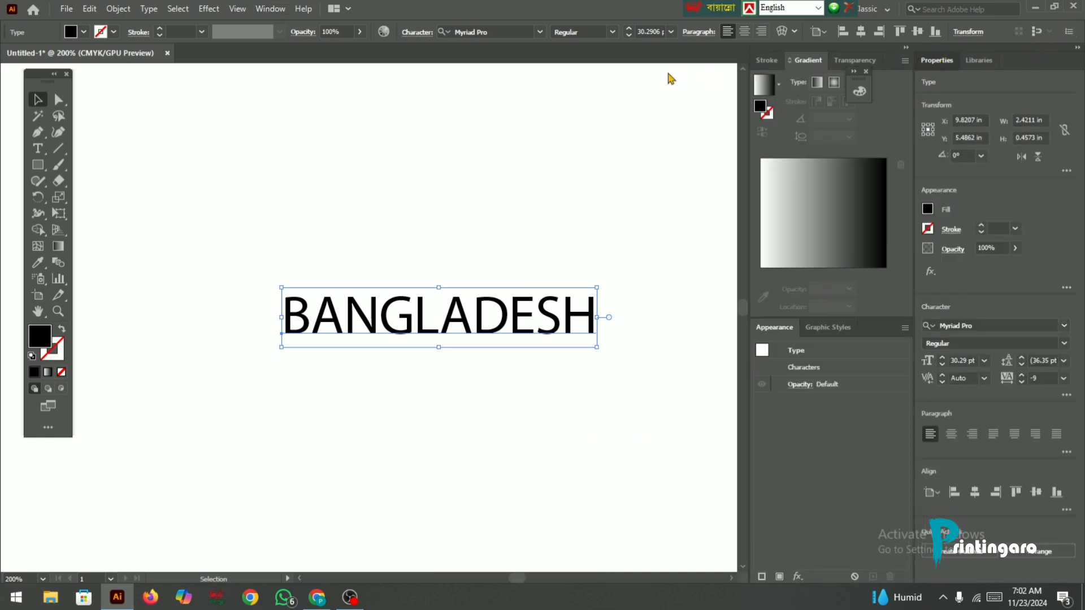
left_click(913, 48)
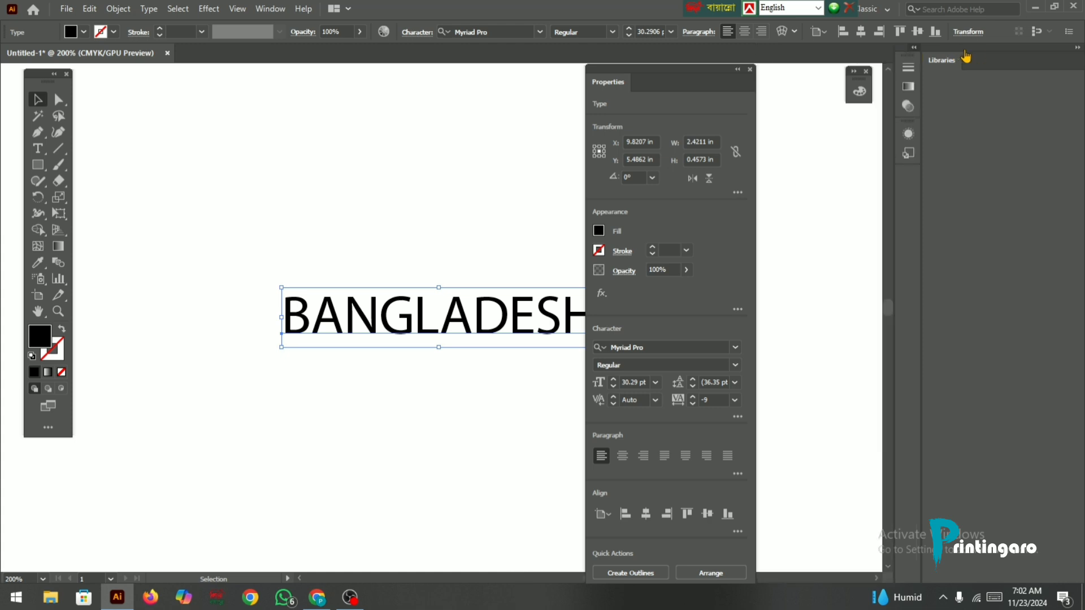
left_click(1077, 50)
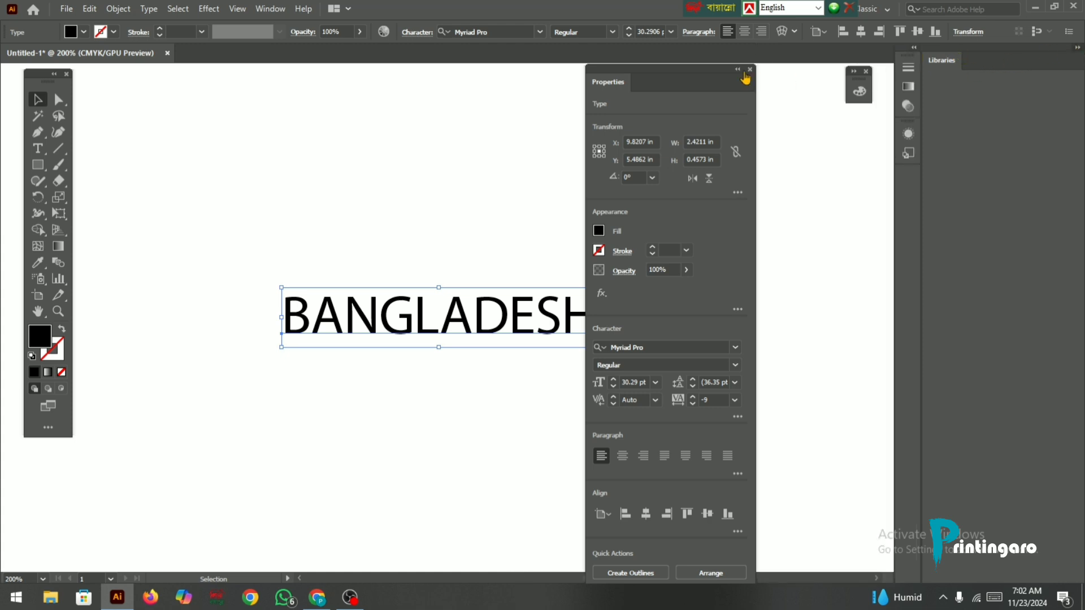
Step: Reposition the floating Properties panel clear of the BANGLADESH text and move the small collapsed floating panel out of its way
left_click_drag(675, 78, 793, 89)
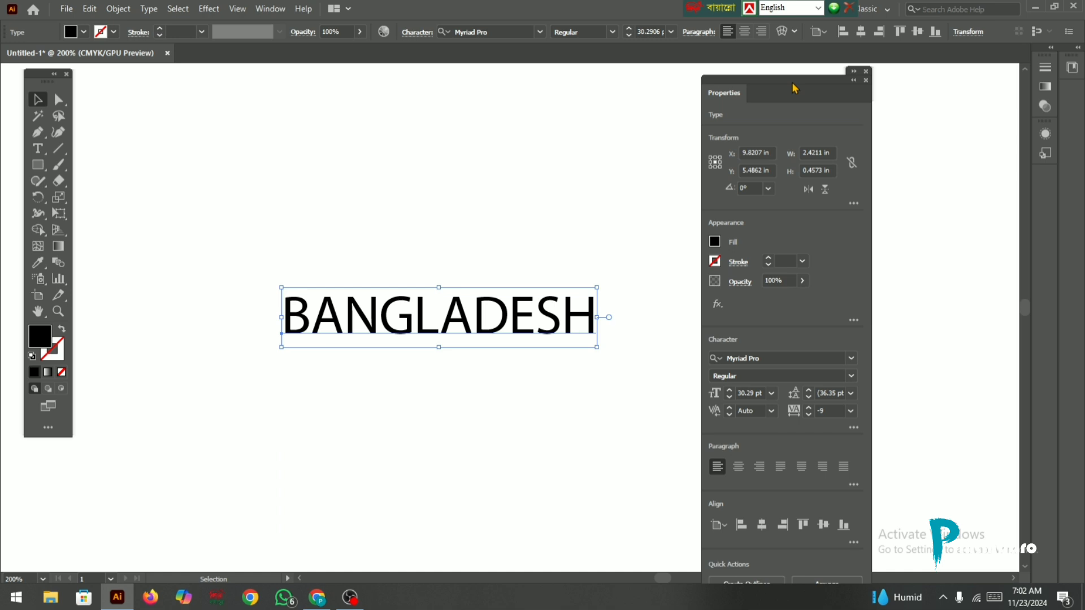
left_click(851, 71)
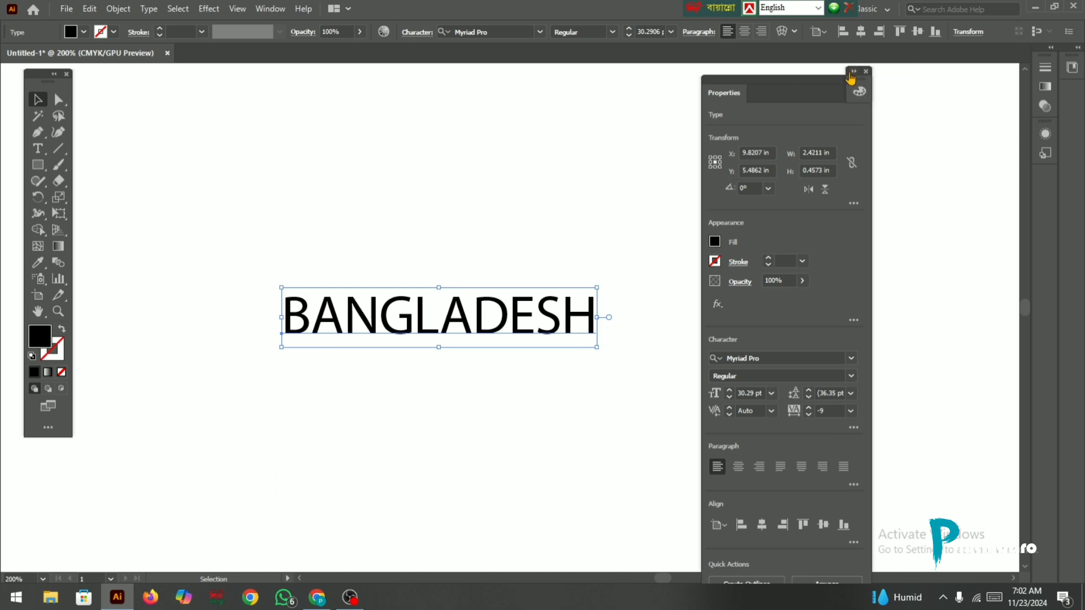
left_click_drag(851, 79, 978, 88)
left_click_drag(794, 79, 865, 72)
Step: Move the BANGLADESH text slightly up and to the left, to about X 9.61 in, Y 5.25 in, and collapse the Libraries panel
mouse_move(449, 314)
left_mouse_down()
mouse_move(449, 257)
mouse_move(451, 322)
mouse_move(431, 304)
mouse_move(441, 306)
left_mouse_up()
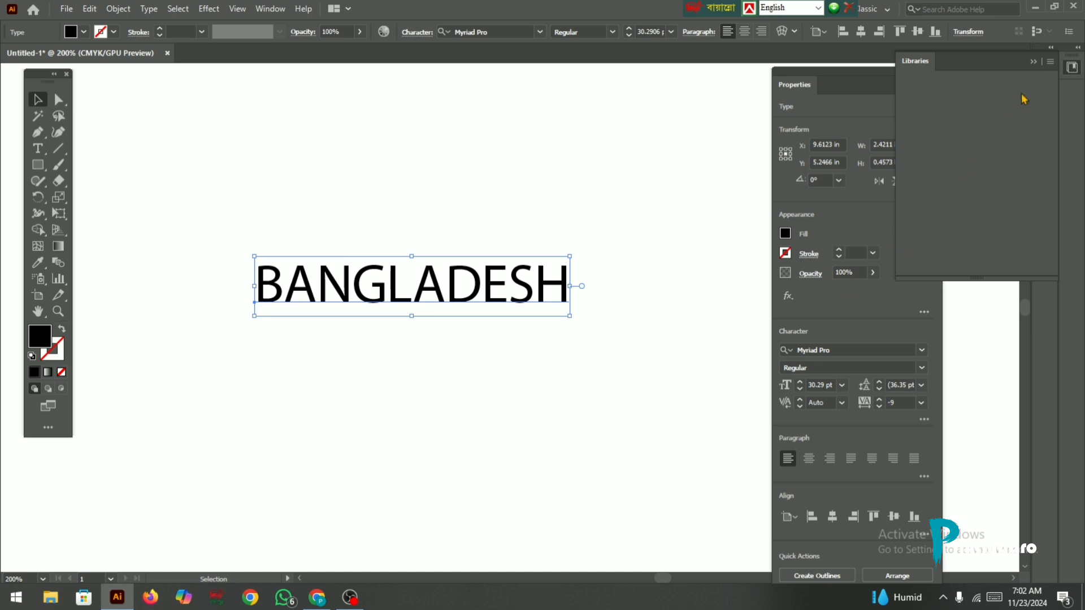
left_click(1034, 62)
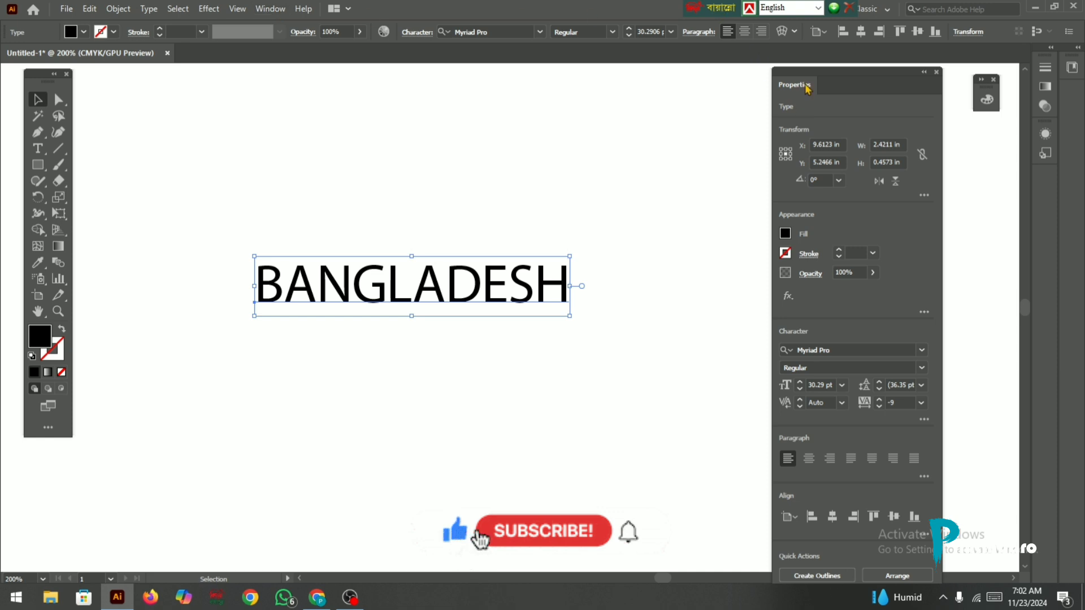
Step: Hide the floating Properties panel and show it again
left_click(275, 9)
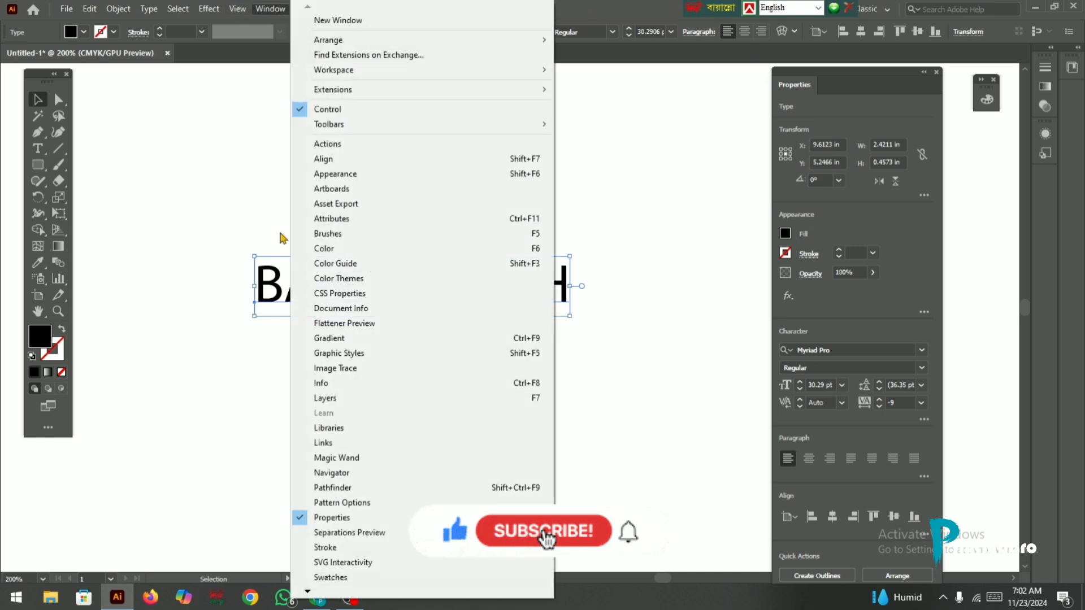
left_click(317, 517)
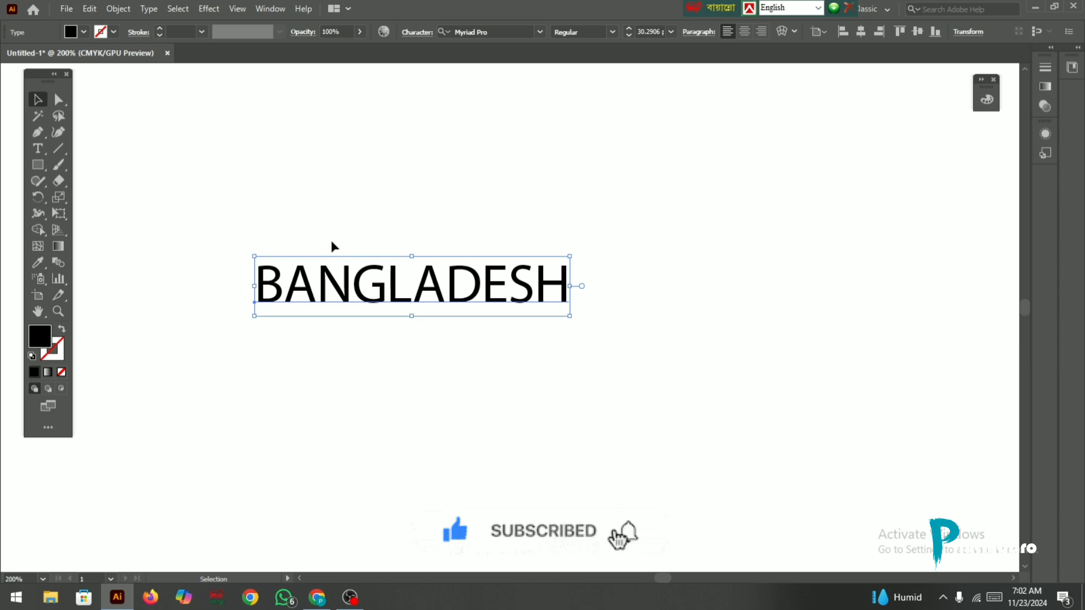
left_click(278, 9)
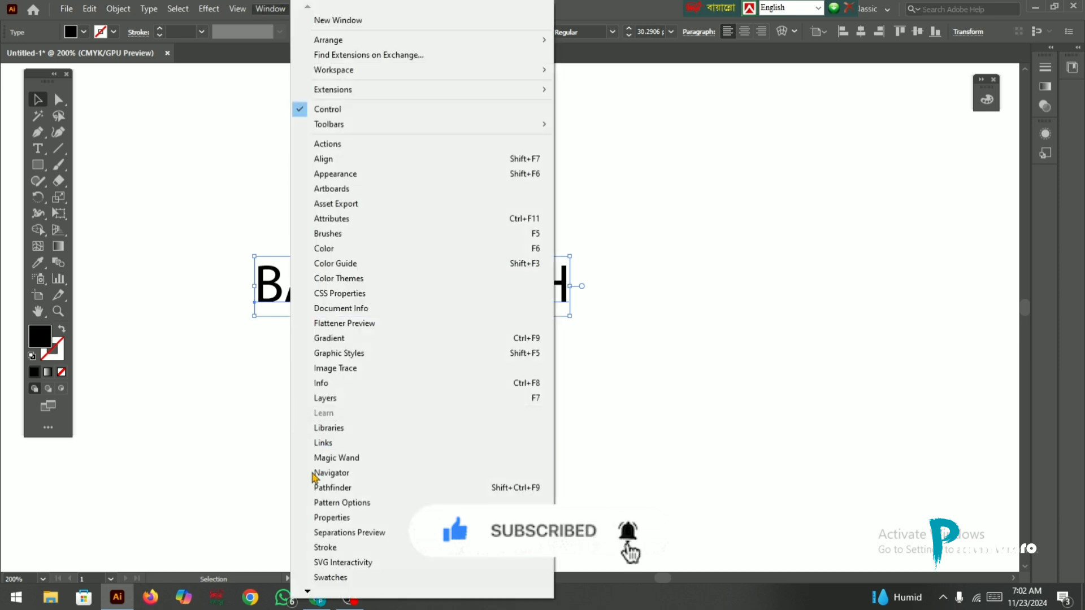
left_click(340, 519)
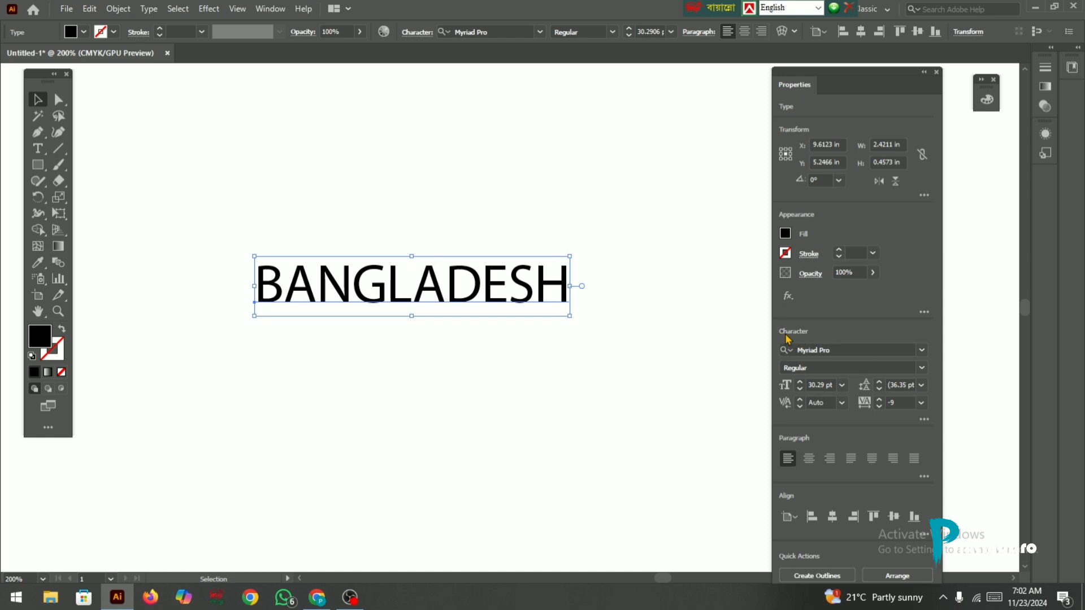
Step: Browse the font families with live preview and apply Eras Bold ITC to the BANGLADESH text
left_click(923, 352)
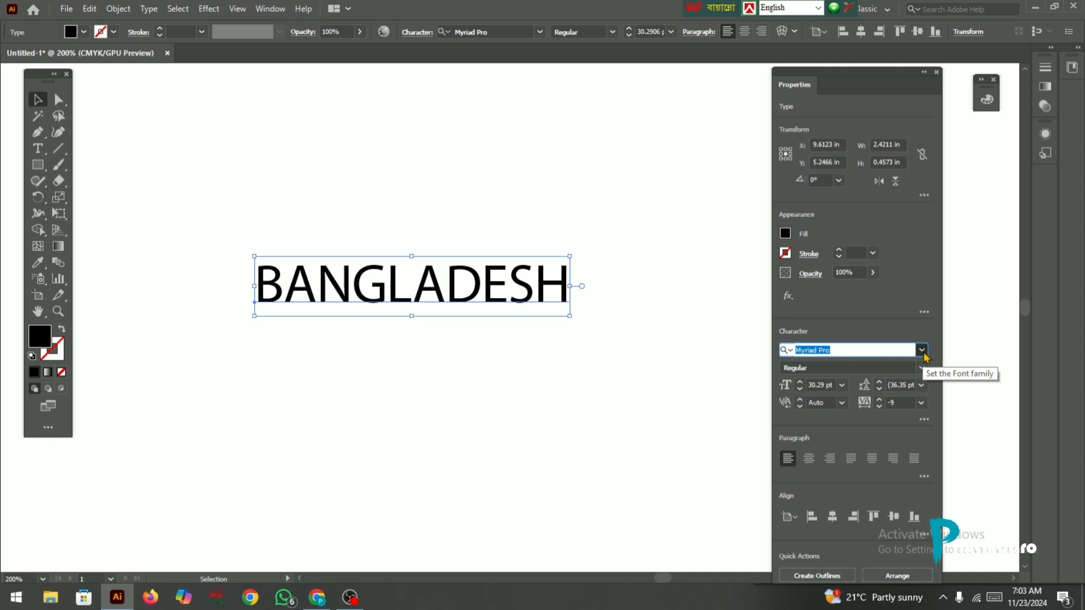
left_click(922, 350)
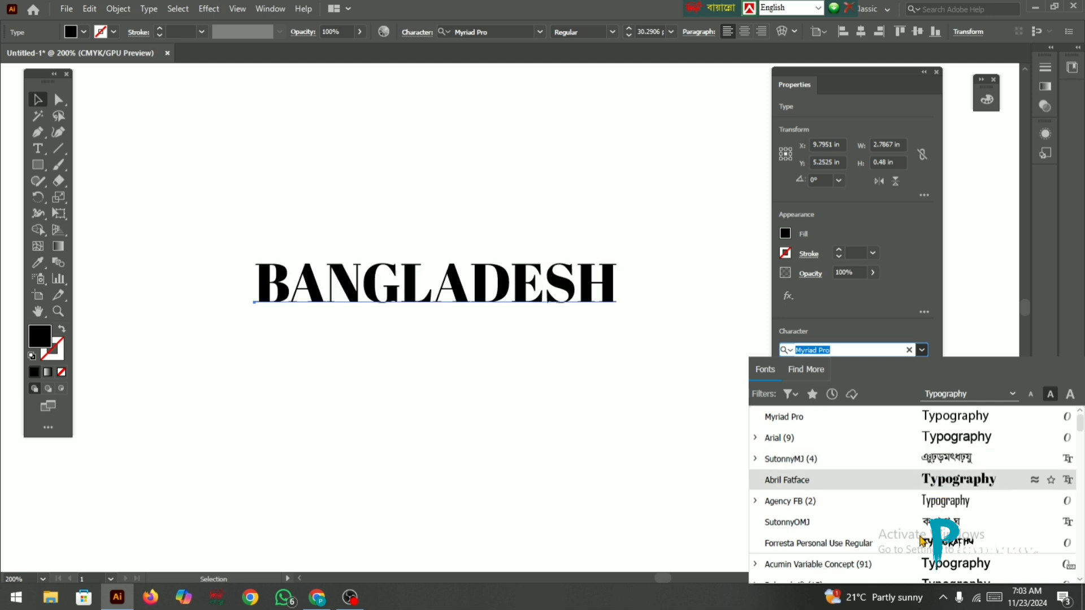
scroll(921, 539, "down", 5)
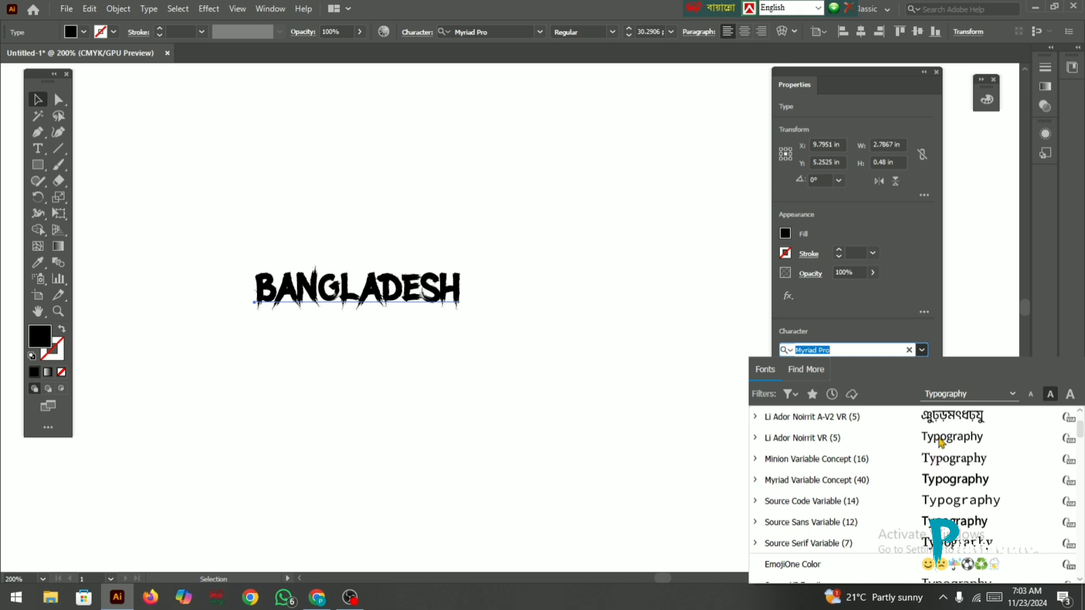
scroll(932, 446, "down", 8)
scroll(938, 486, "down", 8)
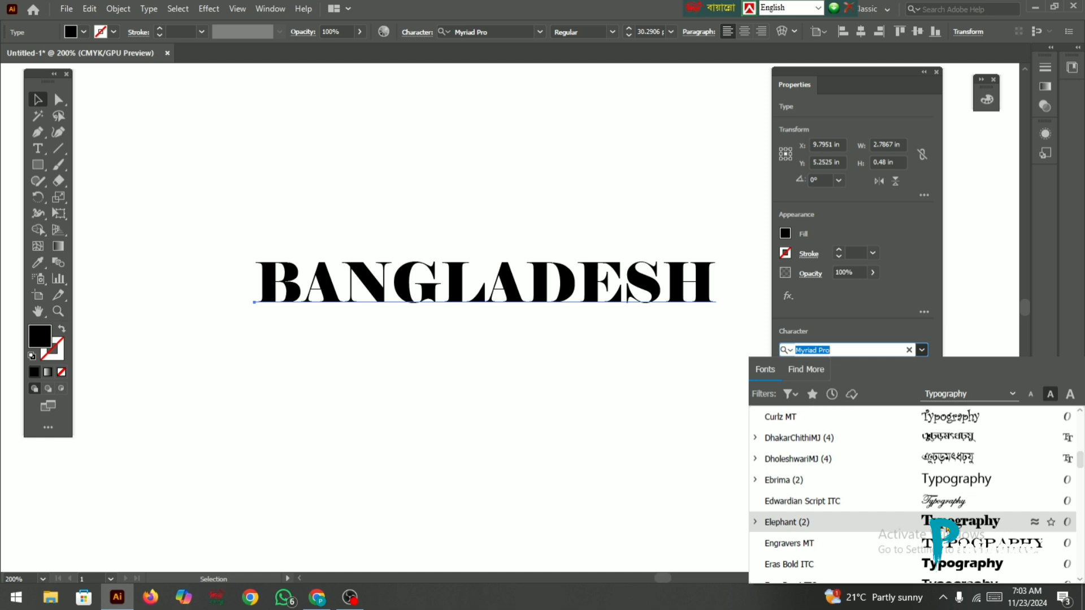
left_click(947, 565)
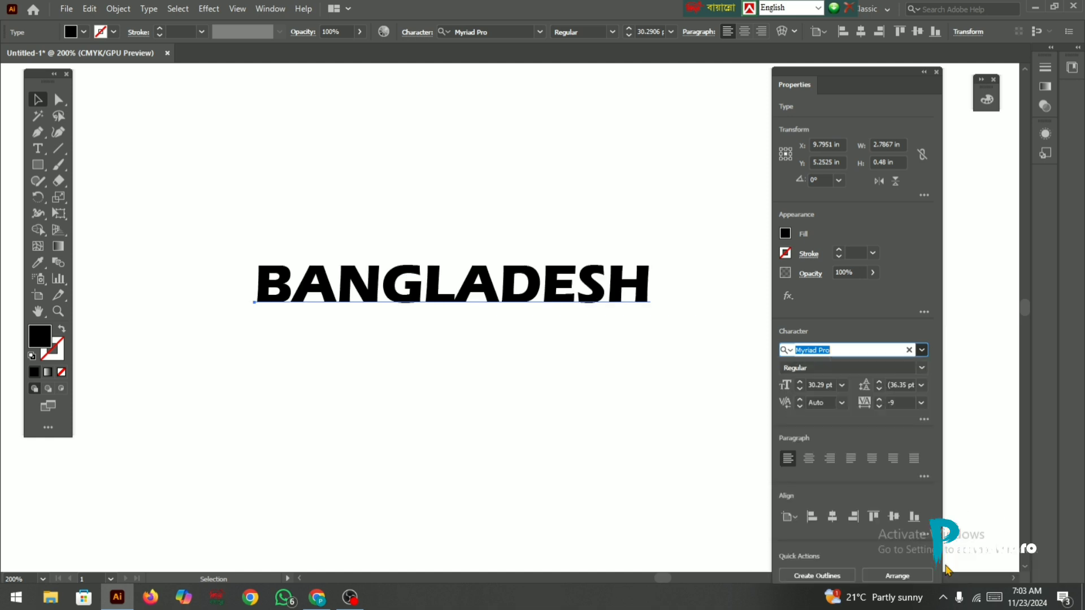
Step: Change the BANGLADESH text's font family to Arial and preview its font styles without applying one
left_click(923, 352)
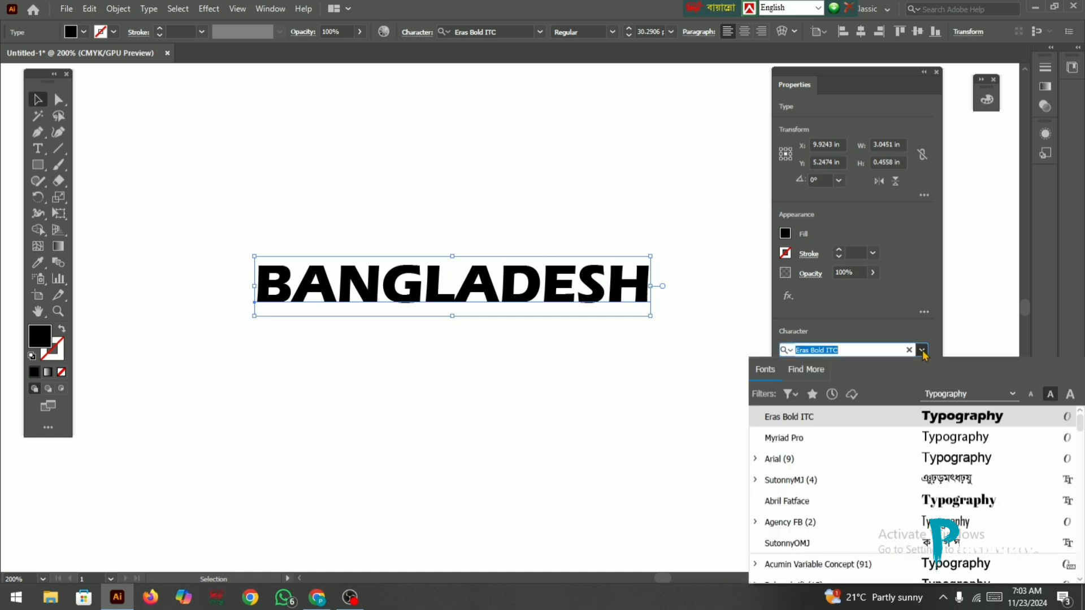
left_click(927, 459)
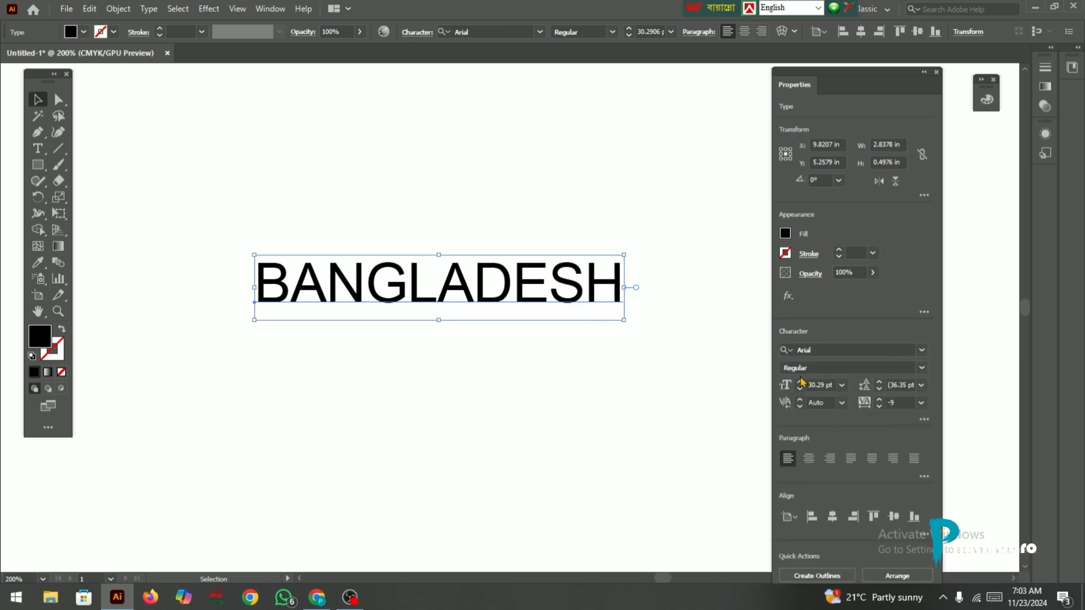
left_click(922, 368)
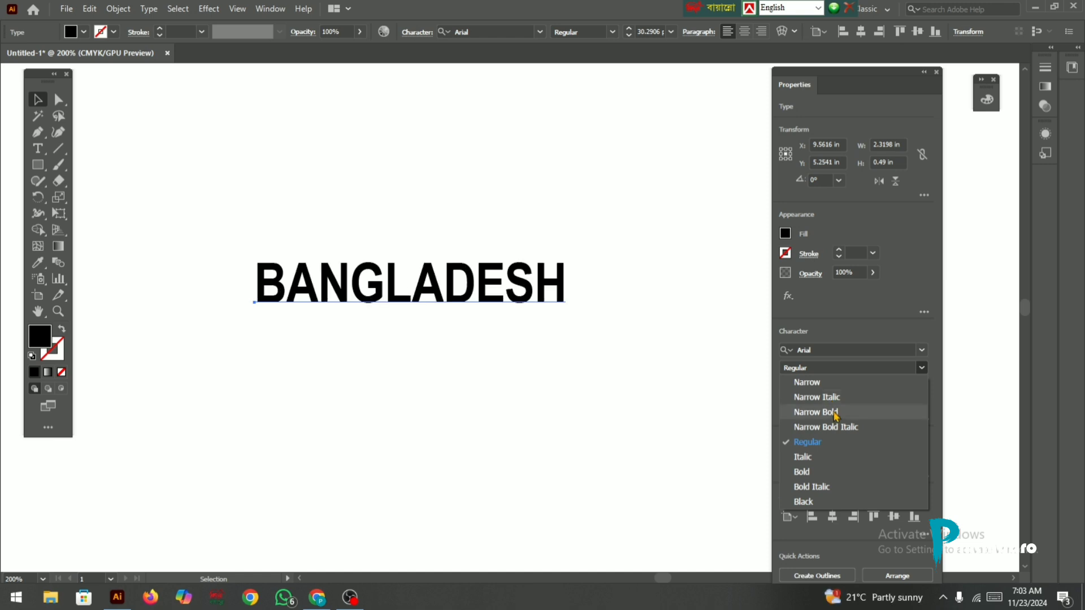
left_click(860, 335)
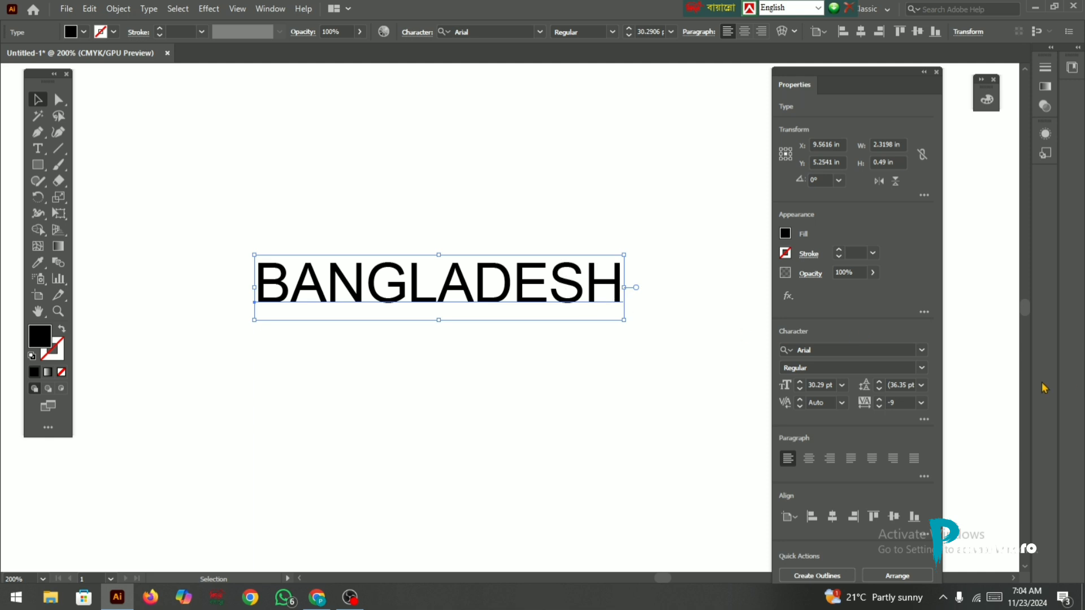
Step: Try the Italic and Bold Italic styles on the BANGLADESH text, and settle on Bold
left_click(921, 368)
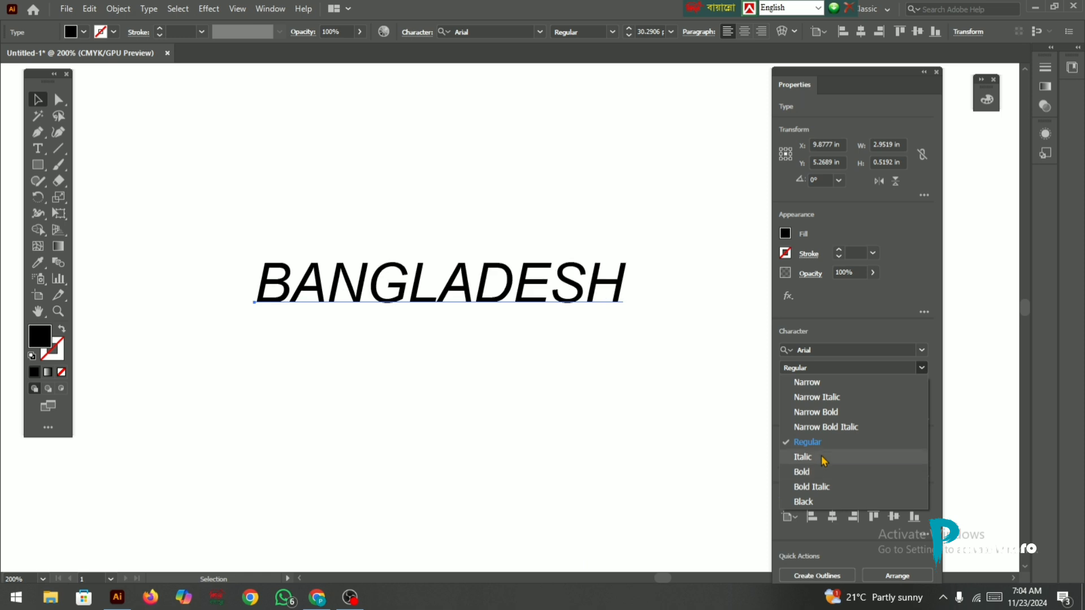
left_click(822, 461)
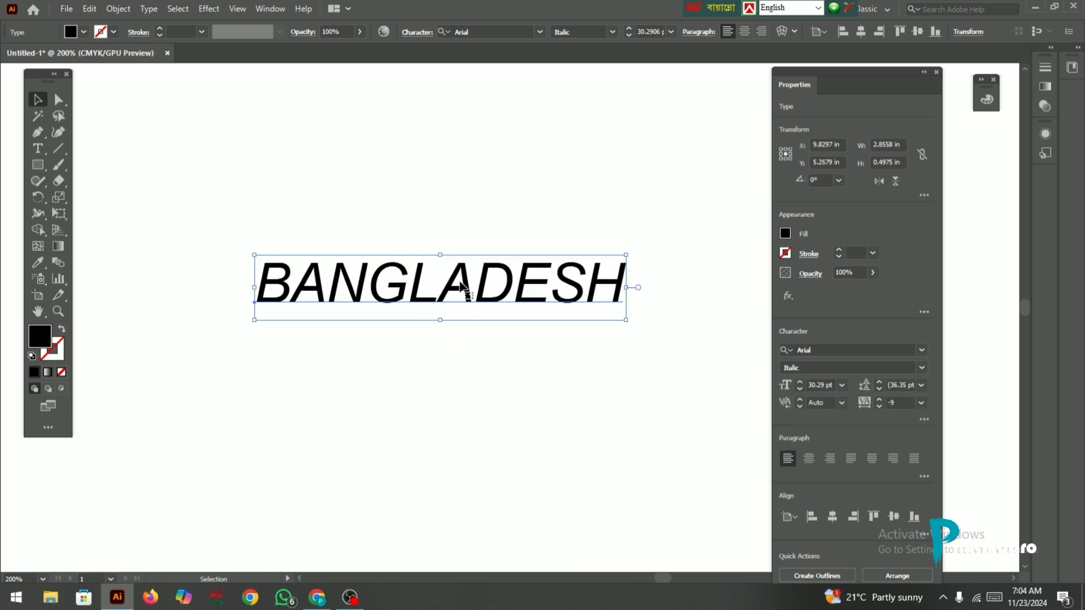
left_click(921, 368)
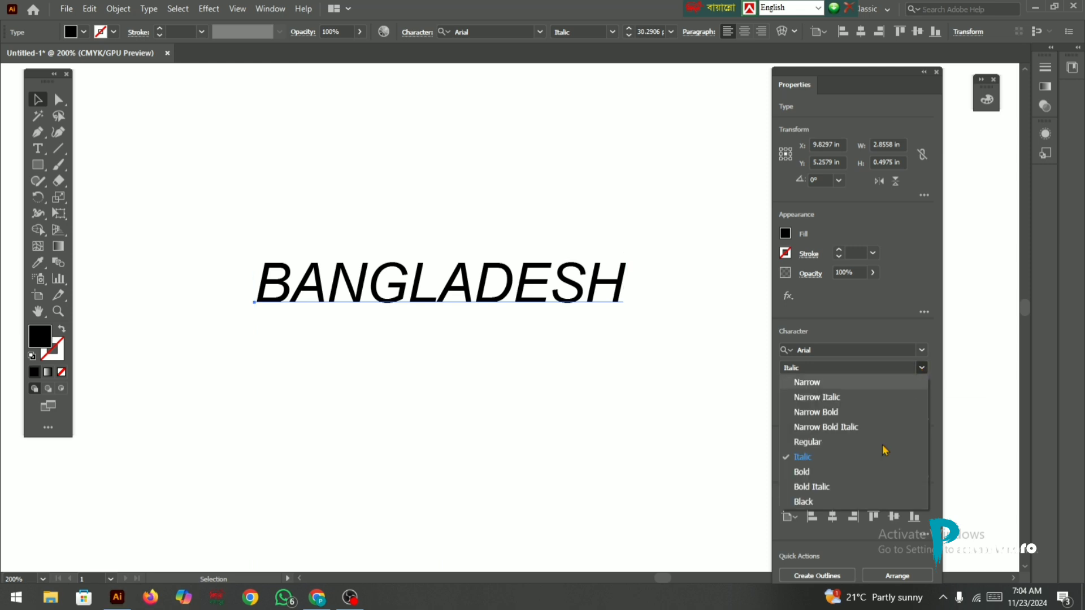
left_click(822, 488)
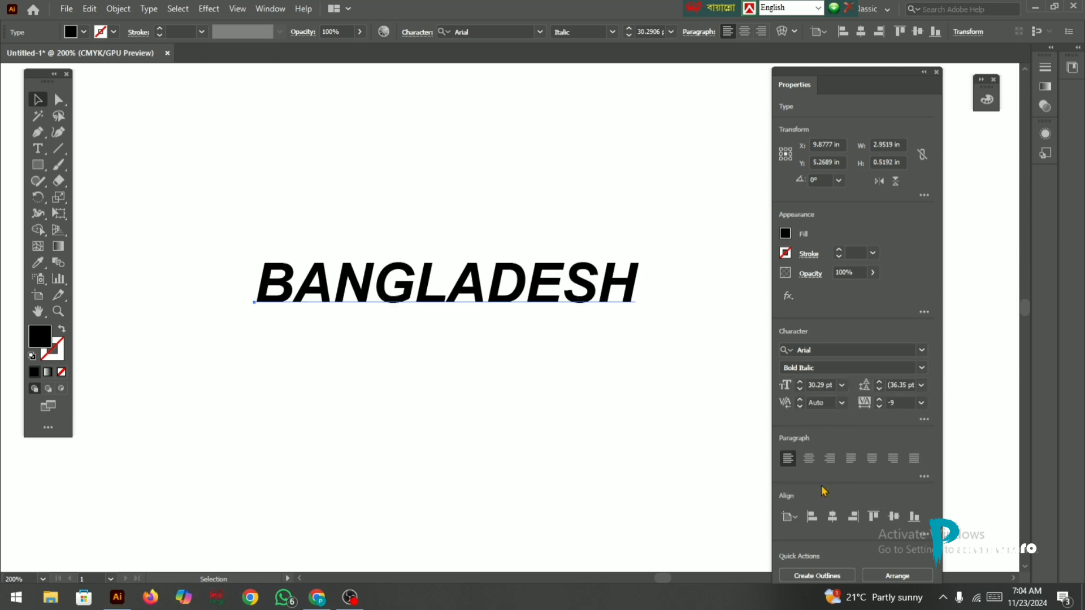
left_click(922, 368)
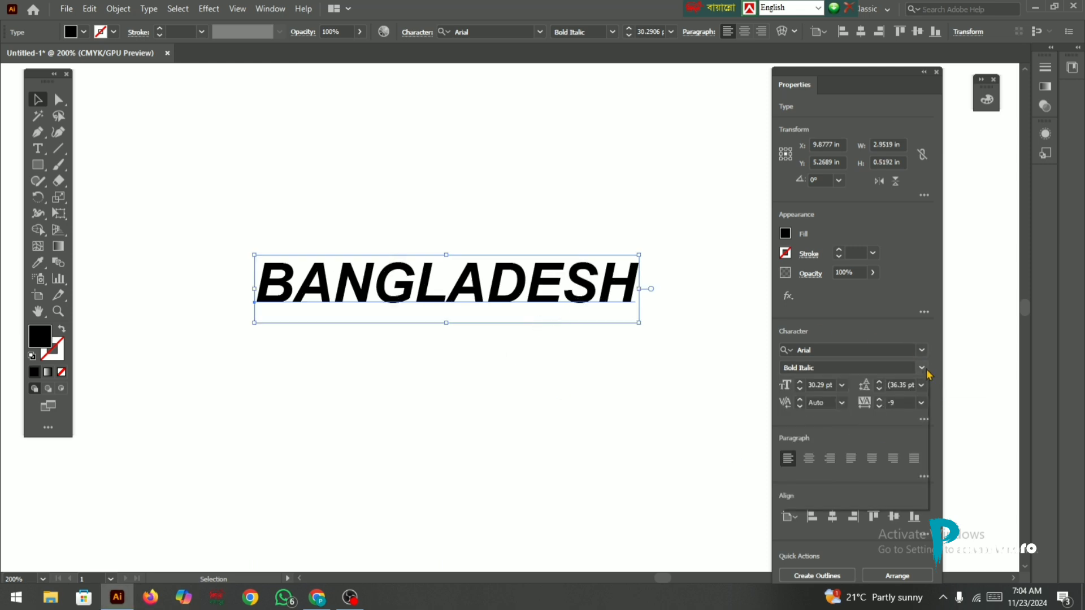
left_click(813, 469)
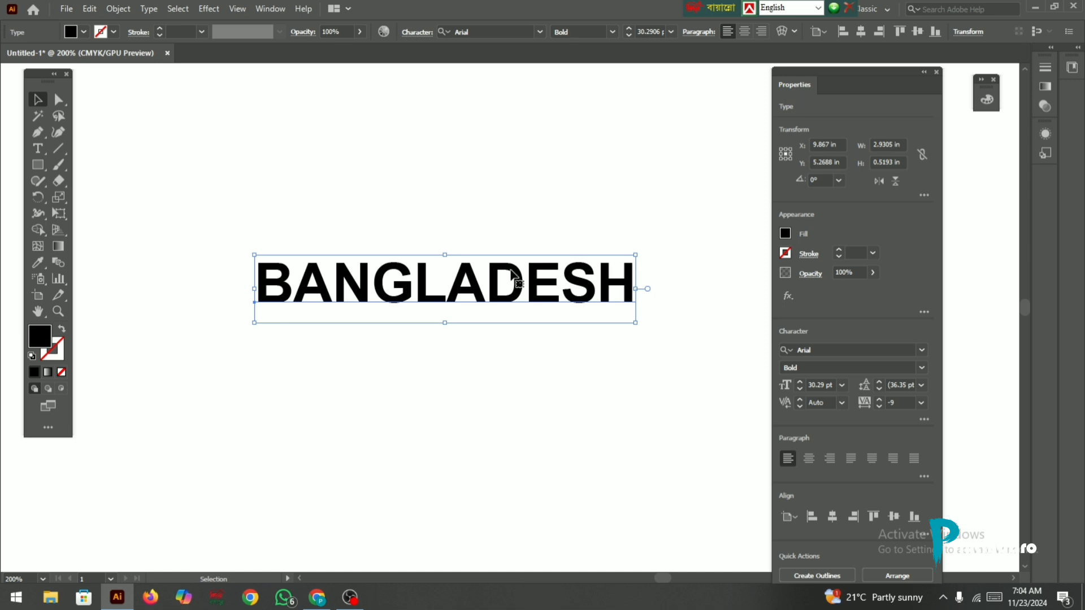
Step: Shift the BANGLADESH text slightly up and to the left and increase its font size to 33 pt
left_click_drag(580, 290, 558, 281)
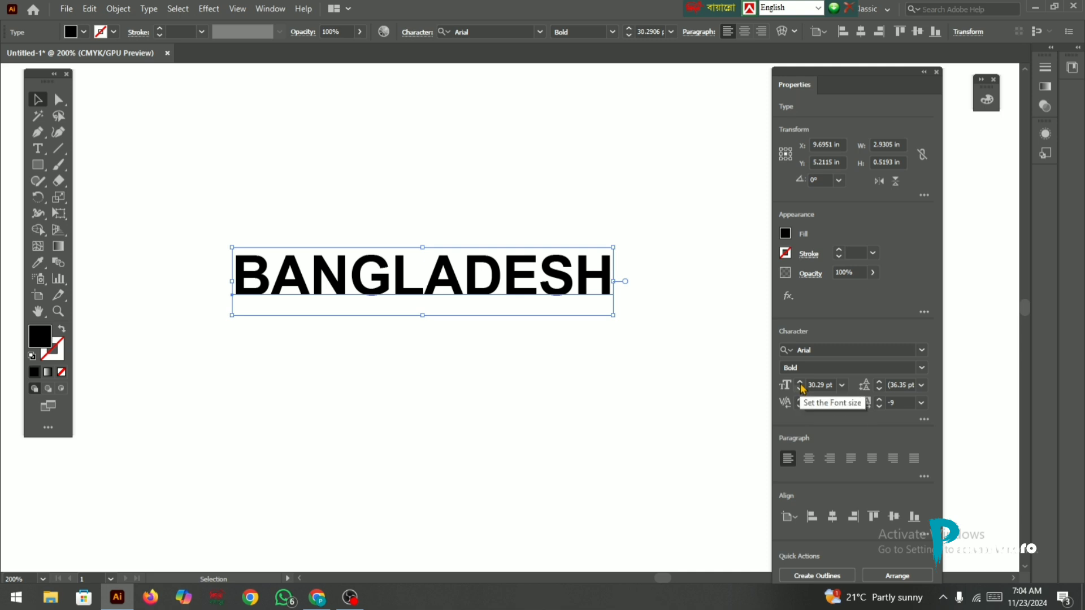
left_click(800, 383)
left_click(800, 383)
left_click(800, 383)
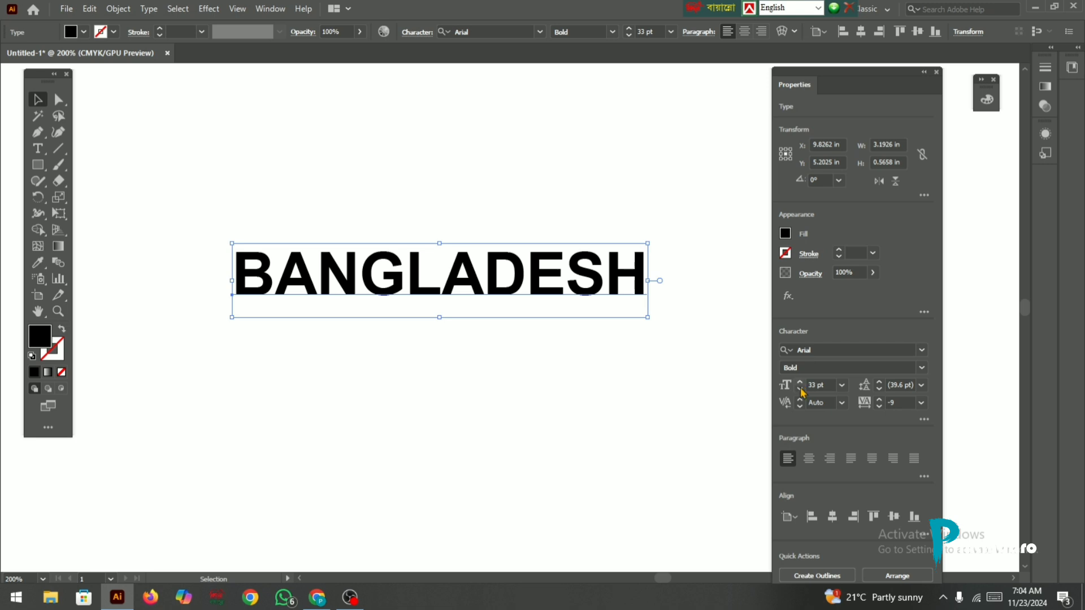
Step: Try larger font sizes on the BANGLADESH text, and reduce it to 29 pt
left_click(801, 383)
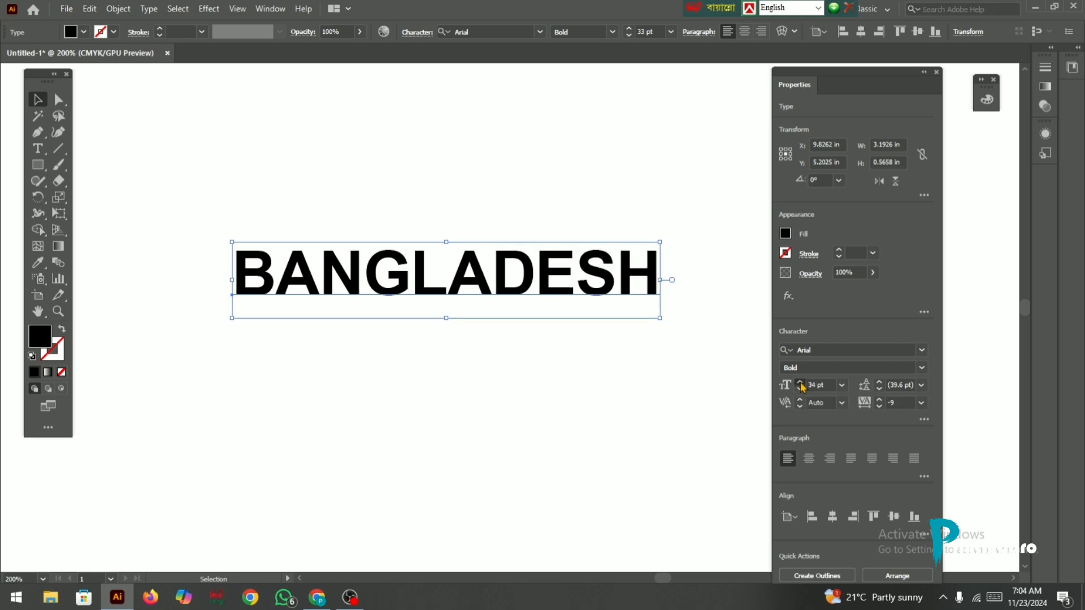
left_click(800, 383)
left_click(800, 383)
left_click(800, 383)
left_click(800, 390)
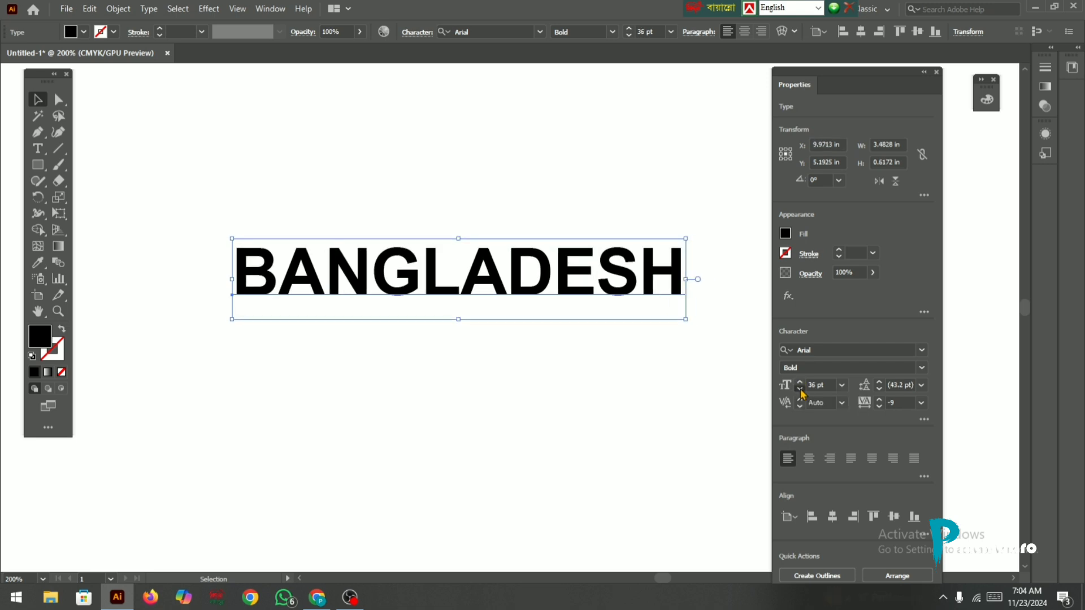
left_click(800, 390)
left_click(800, 390)
left_click(800, 390)
left_click(800, 390)
left_click(800, 390)
left_click(800, 389)
left_click(800, 390)
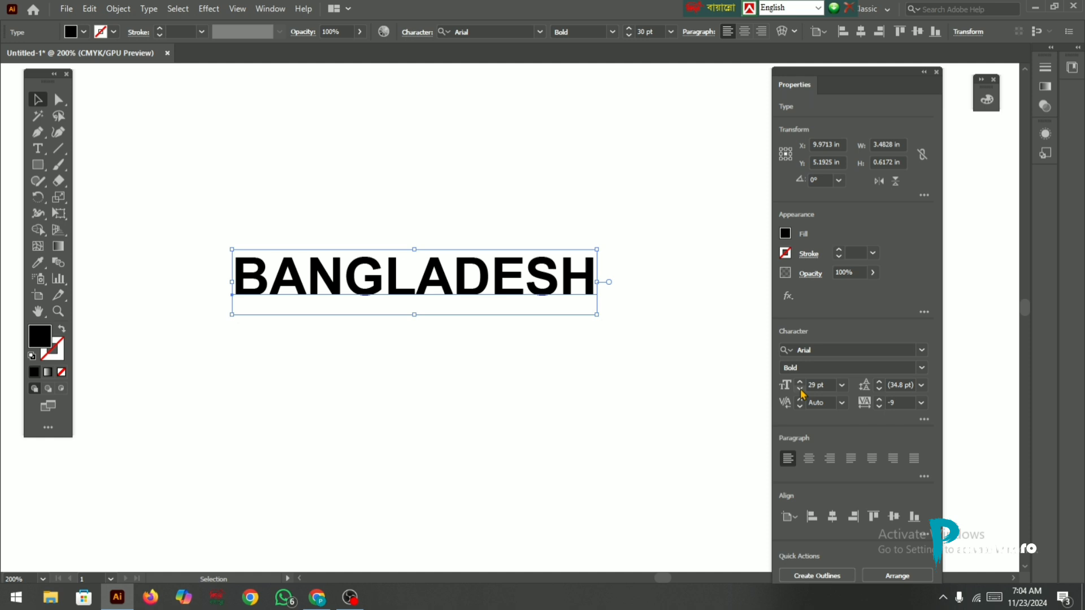
Step: Apply the 18 pt preset size to the BANGLADESH text, and increase it gradually to 29 pt
left_click(842, 387)
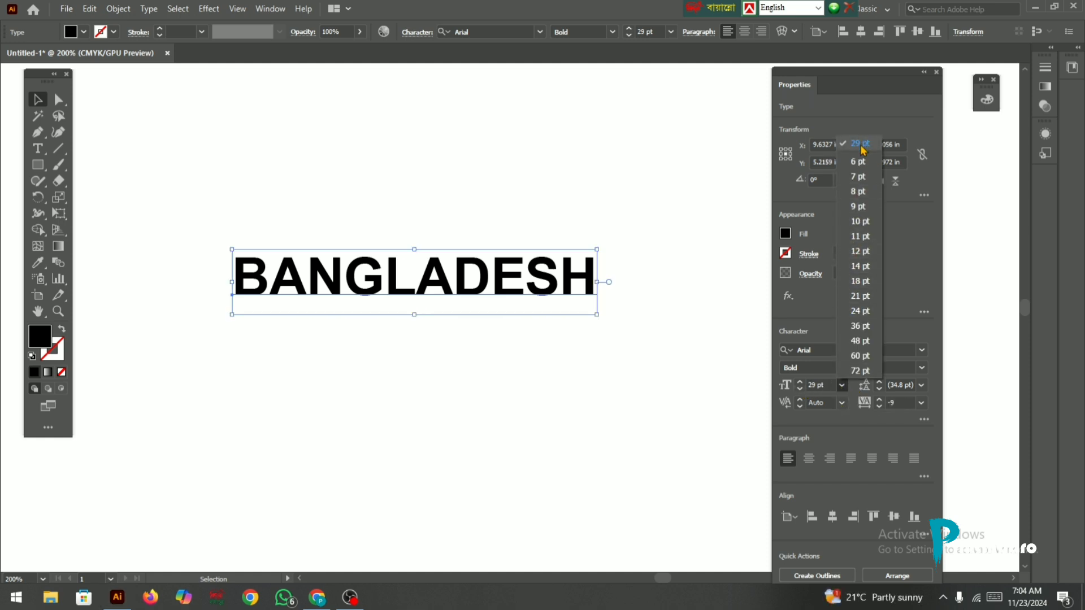
left_click(863, 283)
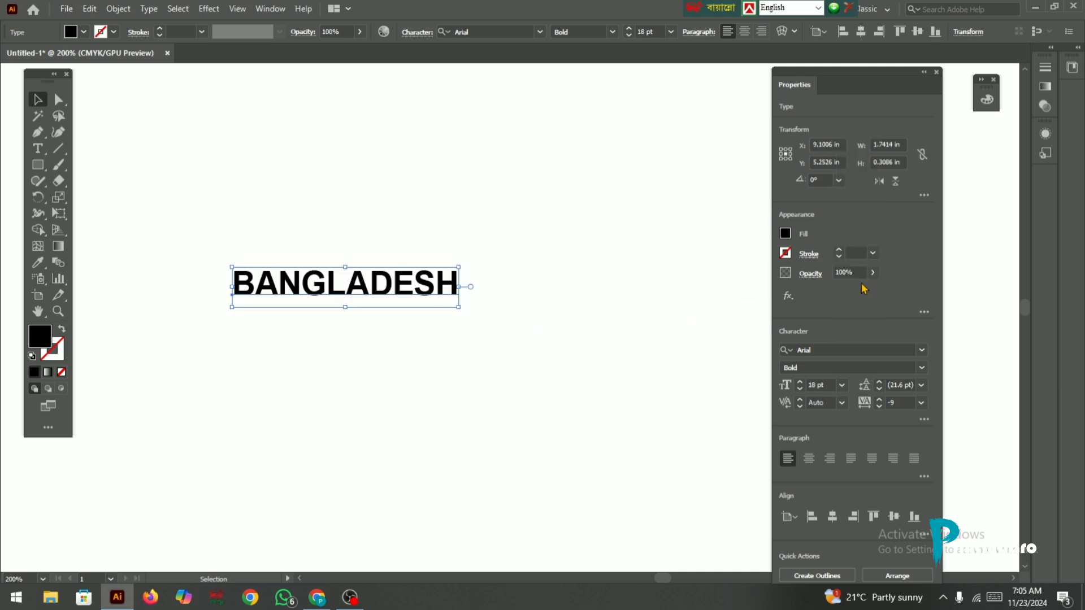
left_click(800, 383)
left_click(800, 383)
left_click(800, 384)
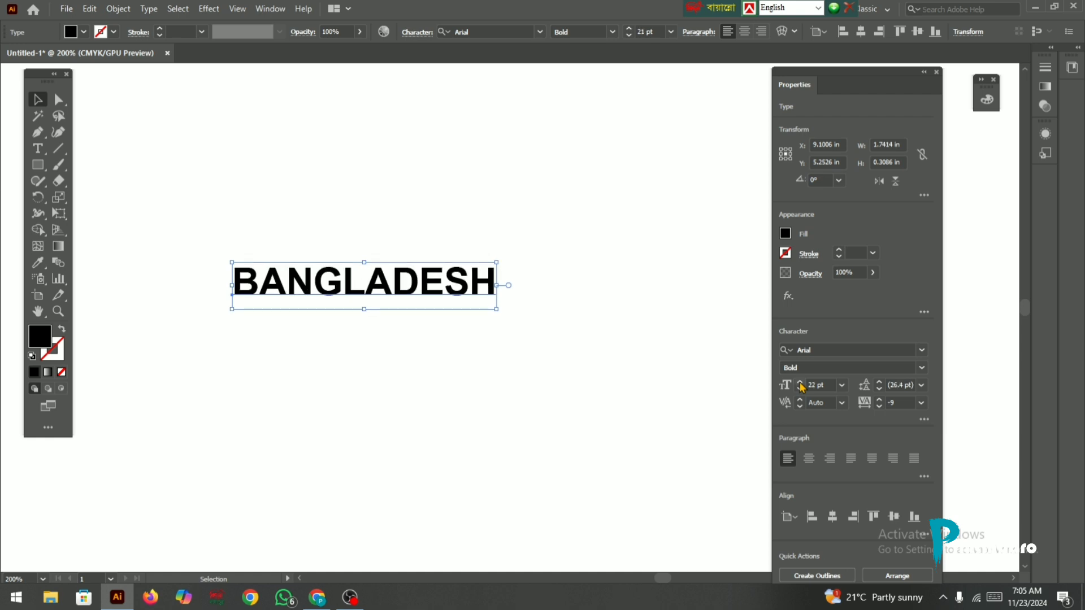
left_click(800, 384)
left_click(800, 384)
left_click(800, 384)
left_click(800, 384)
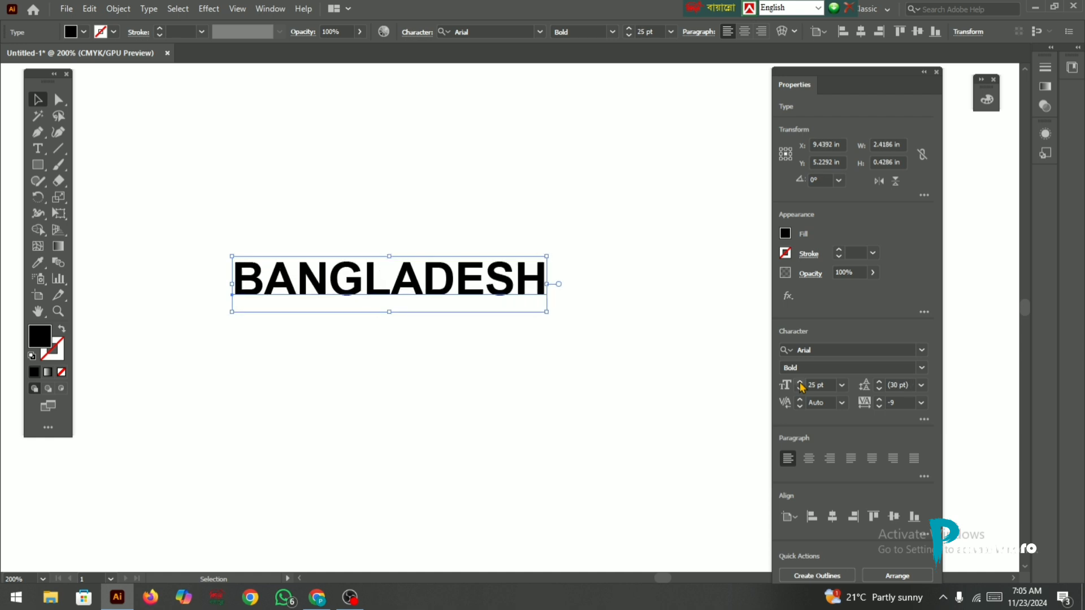
left_click(800, 383)
left_click(800, 383)
left_click(800, 384)
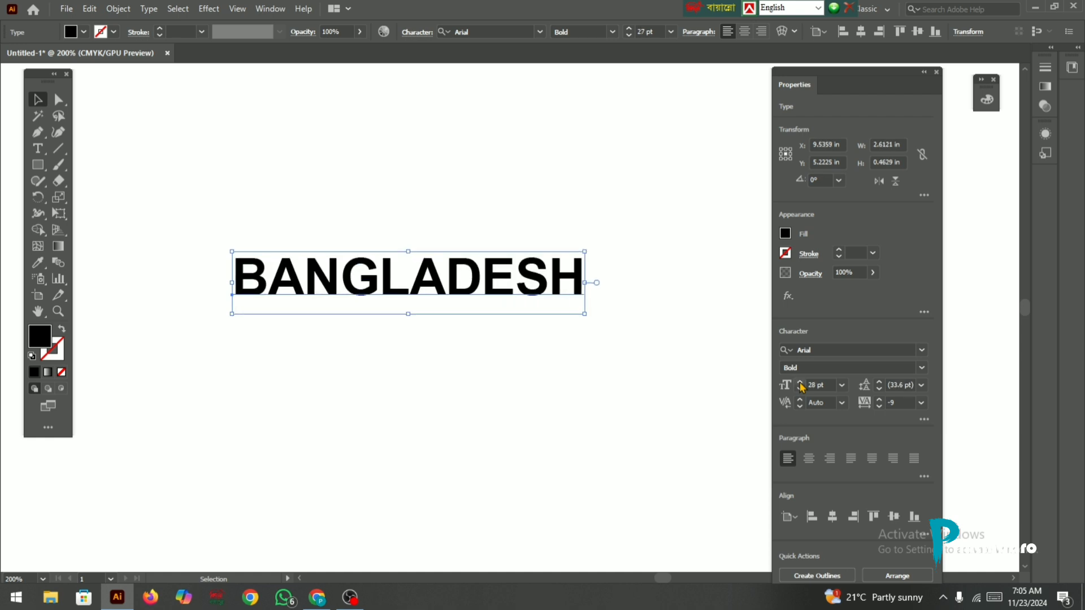
left_click(800, 384)
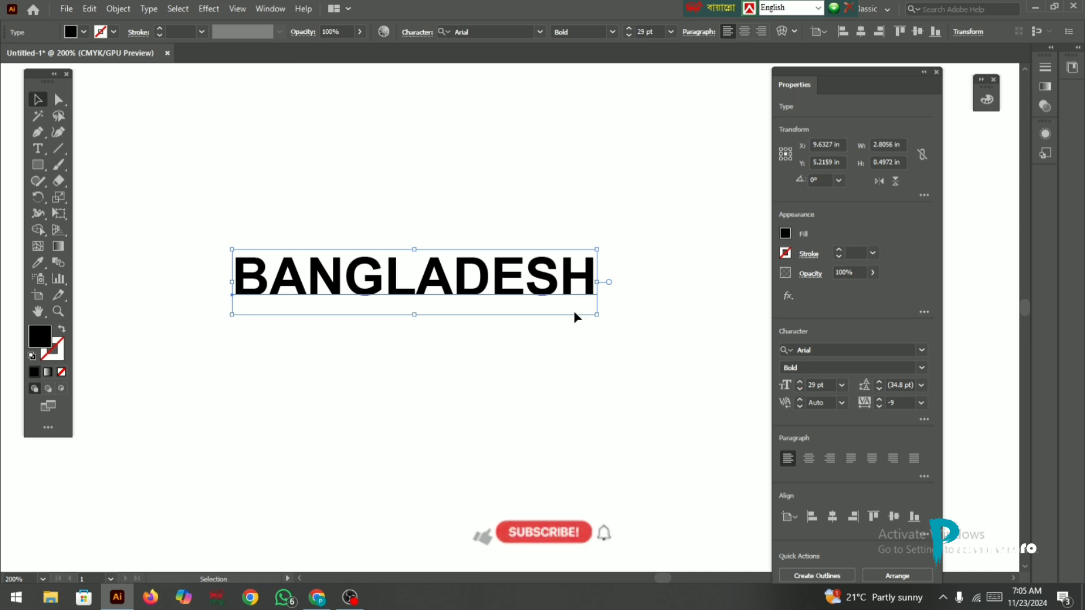
Step: Copy the word BANGLADESH onto a second line of the same text object, and shift the object slightly up and to the left
double_click(595, 271)
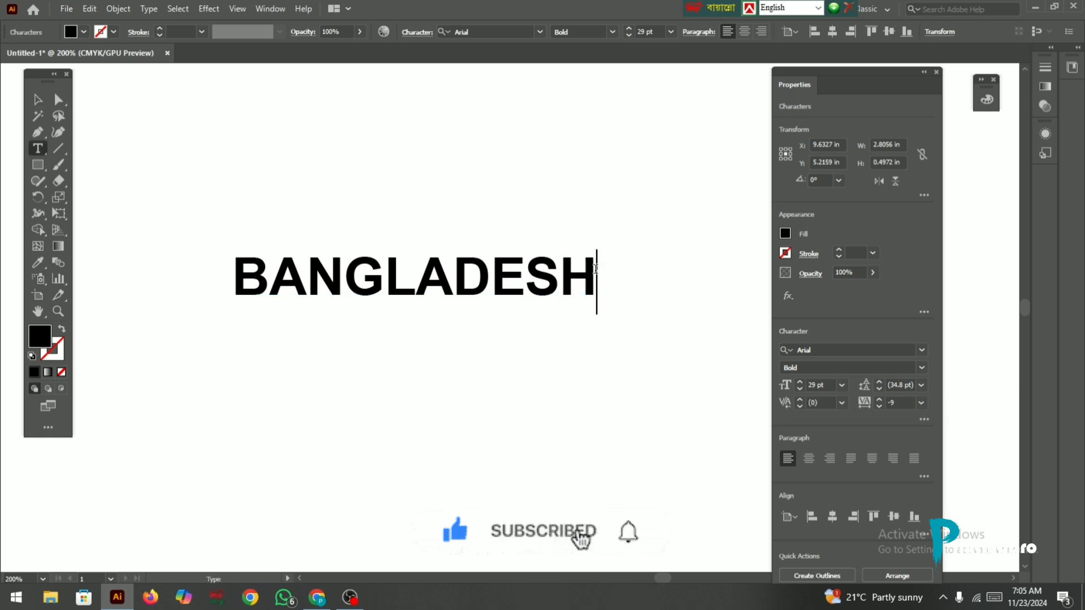
key("Return")
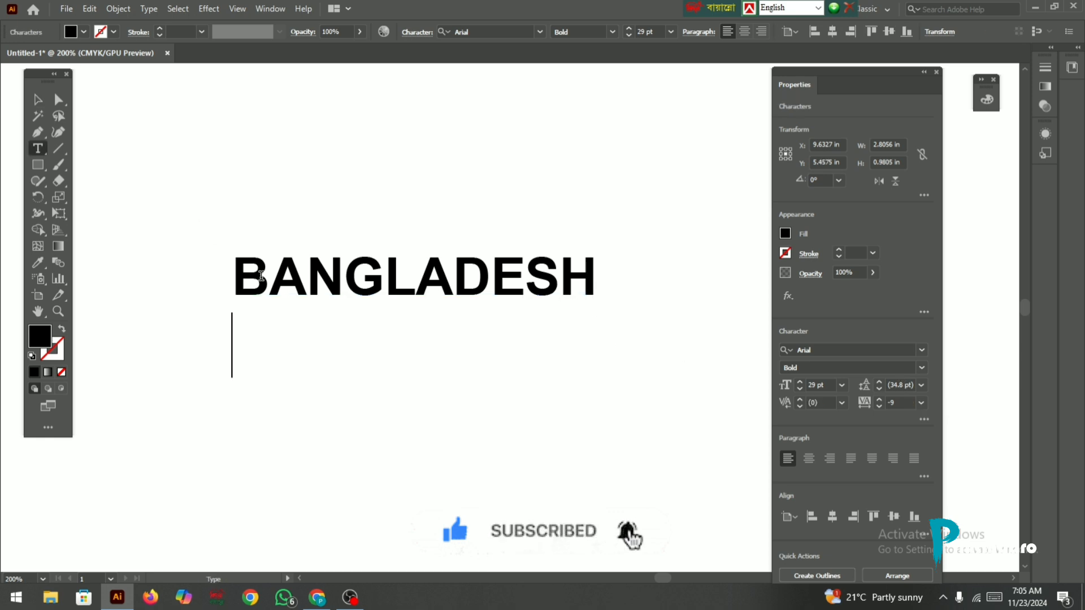
key("ctrl+a")
key("ctrl+c")
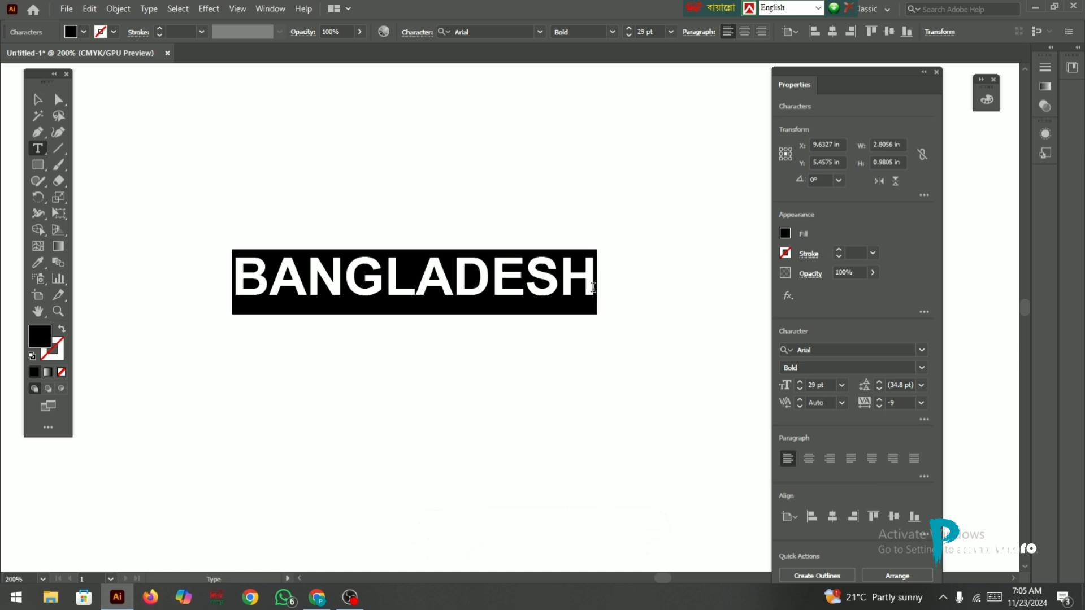
left_click(592, 287)
key("Down")
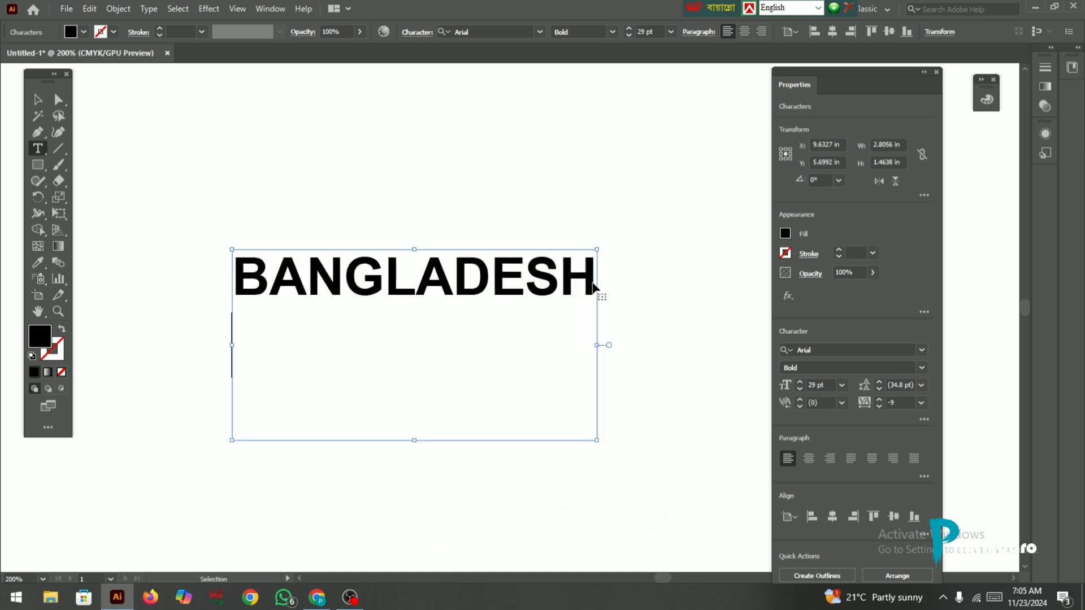
key("ctrl+v")
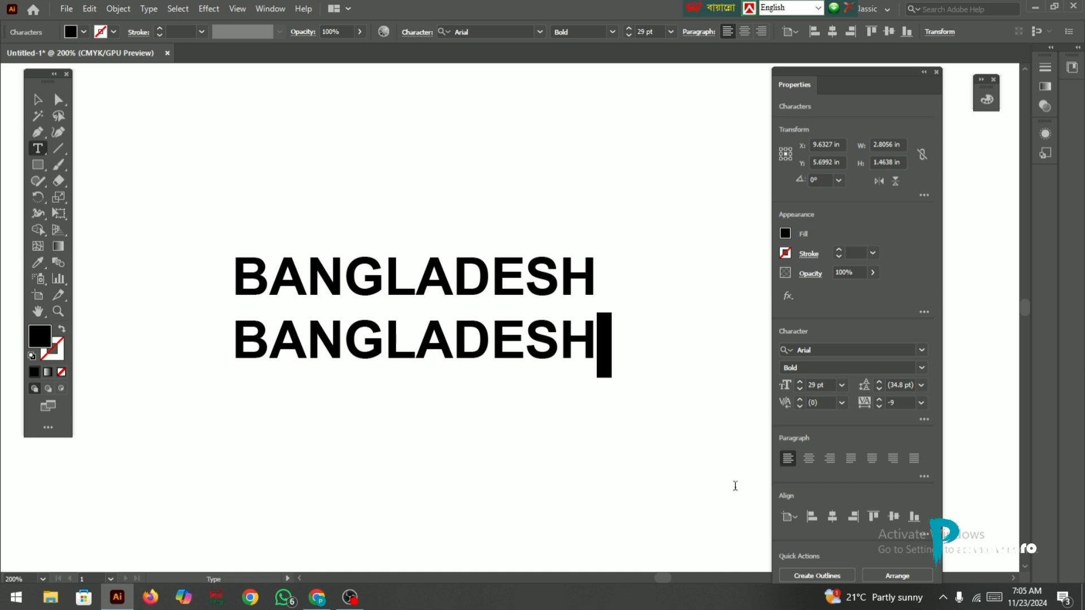
left_click(40, 100)
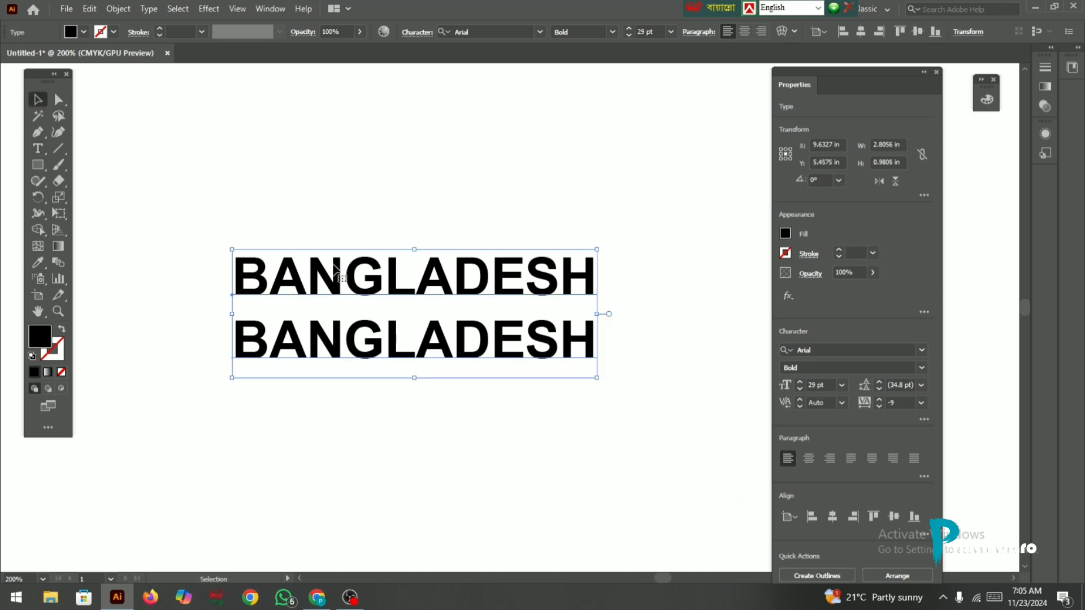
left_click_drag(378, 294, 361, 291)
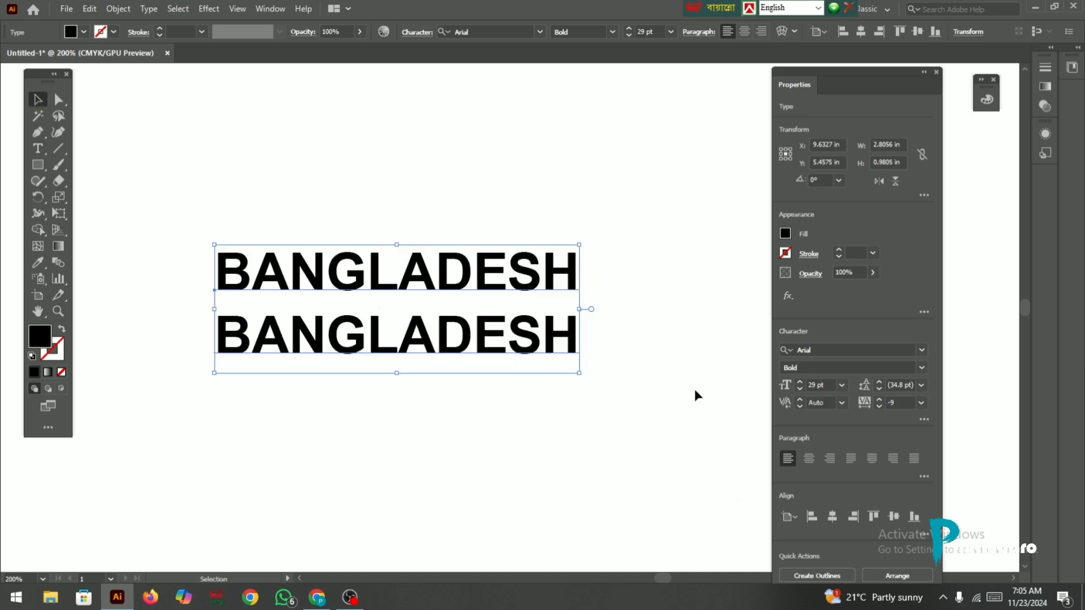
Step: Try leading values of 46 pt and 30 pt on the two BANGLADESH lines, and settle on 34 pt
left_click(879, 383)
left_click(879, 383)
left_click(879, 383)
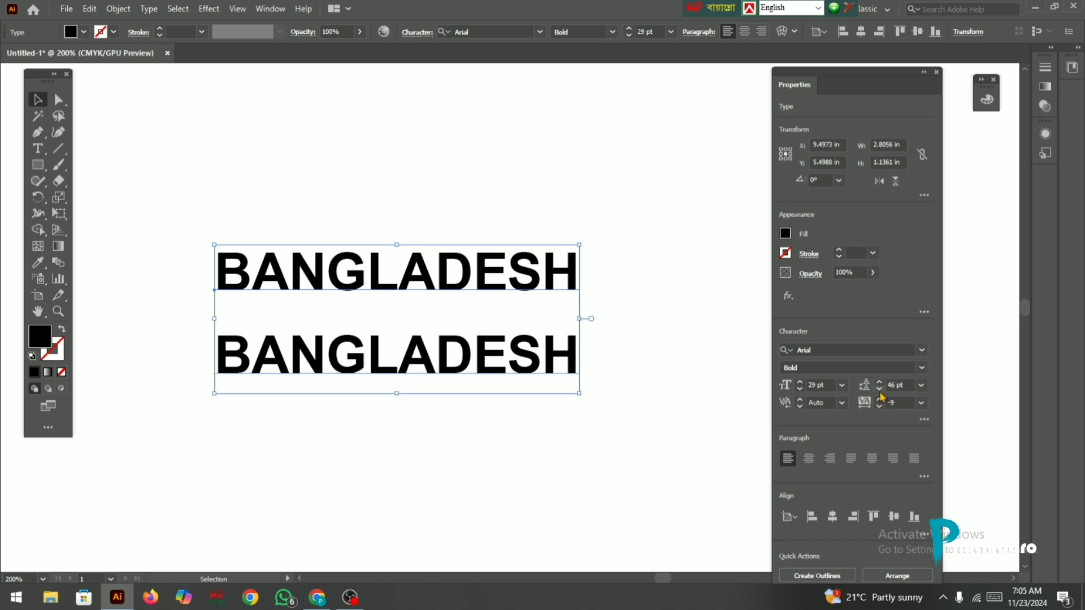
left_click(880, 390)
left_click(880, 390)
left_click(880, 390)
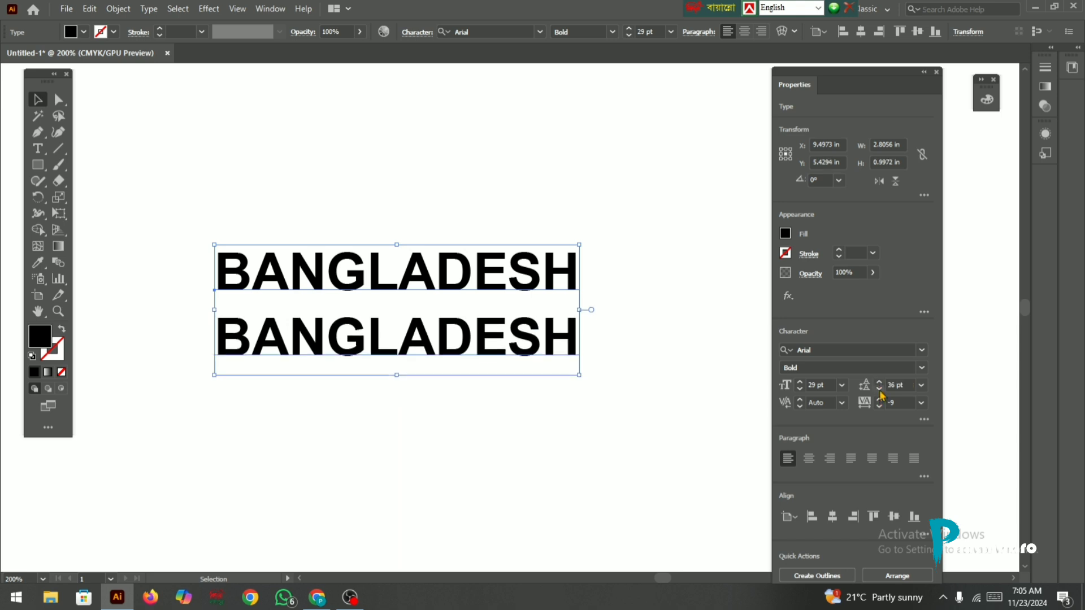
left_click(880, 390)
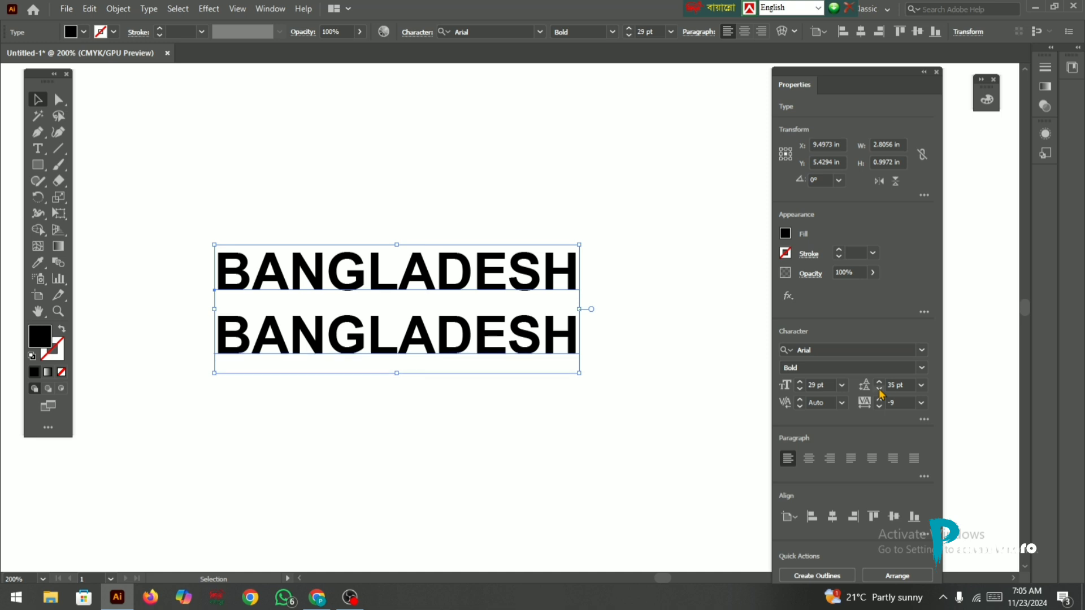
left_click(879, 390)
left_click(880, 390)
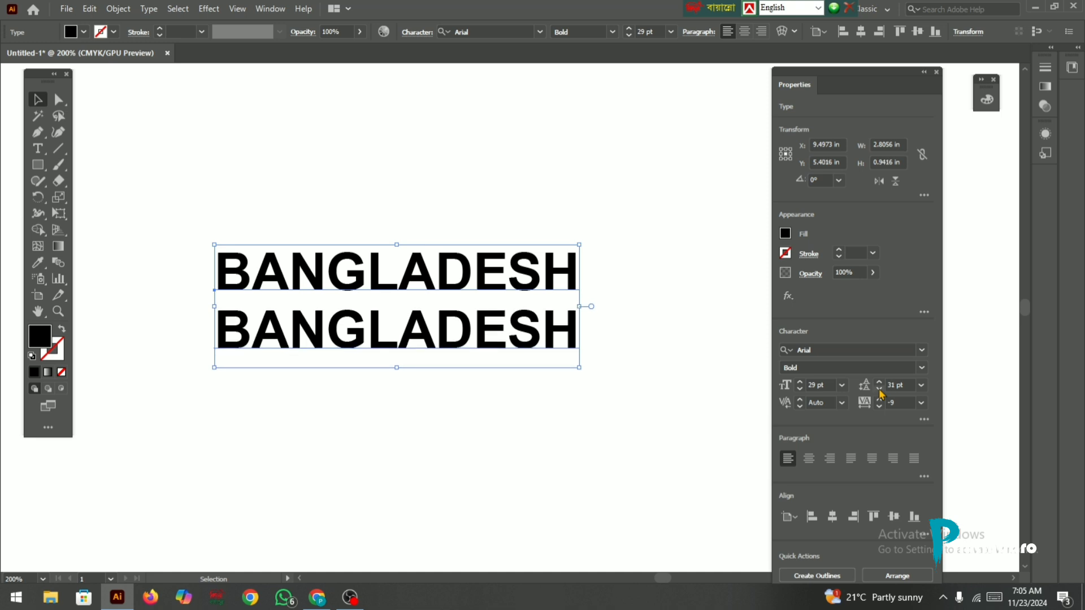
left_click(880, 390)
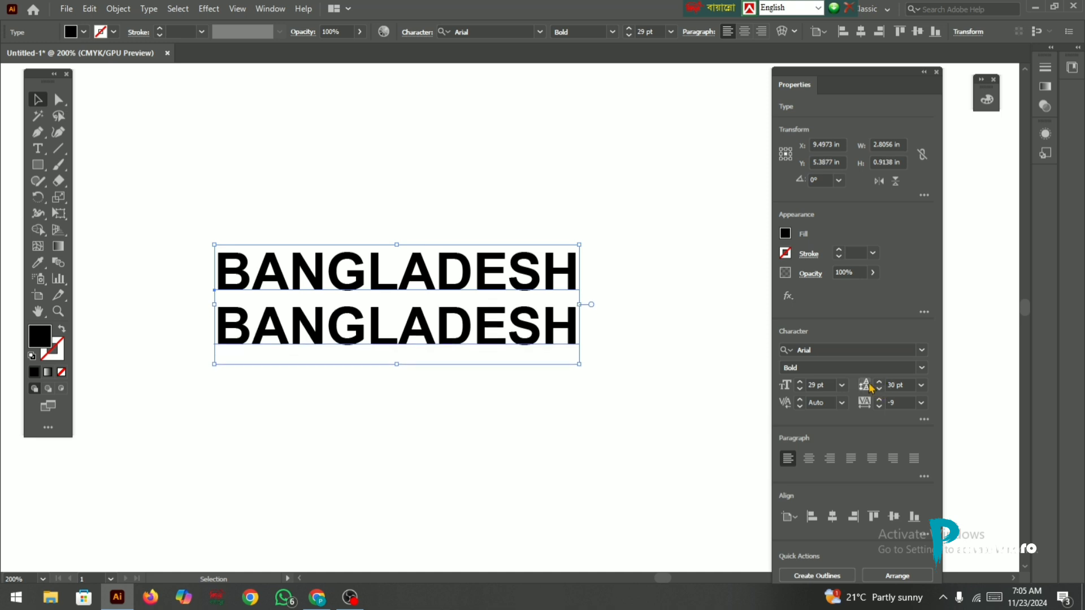
left_click(880, 383)
left_click(880, 383)
left_click(880, 382)
left_click(880, 382)
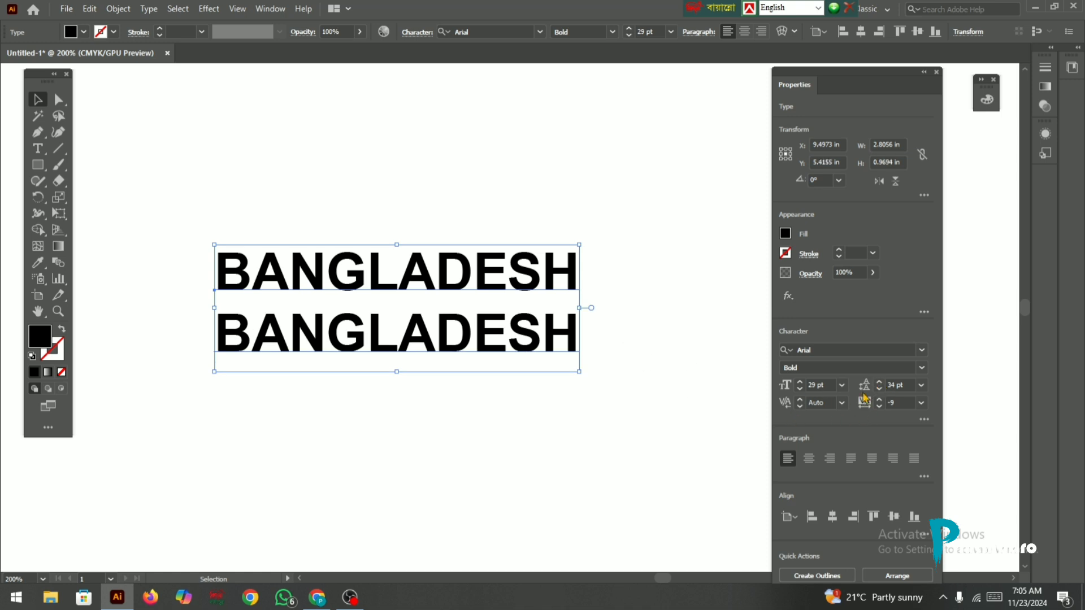
Step: Try to decrease the kerning of the whole two-line BANGLADESH text object
left_click(800, 407)
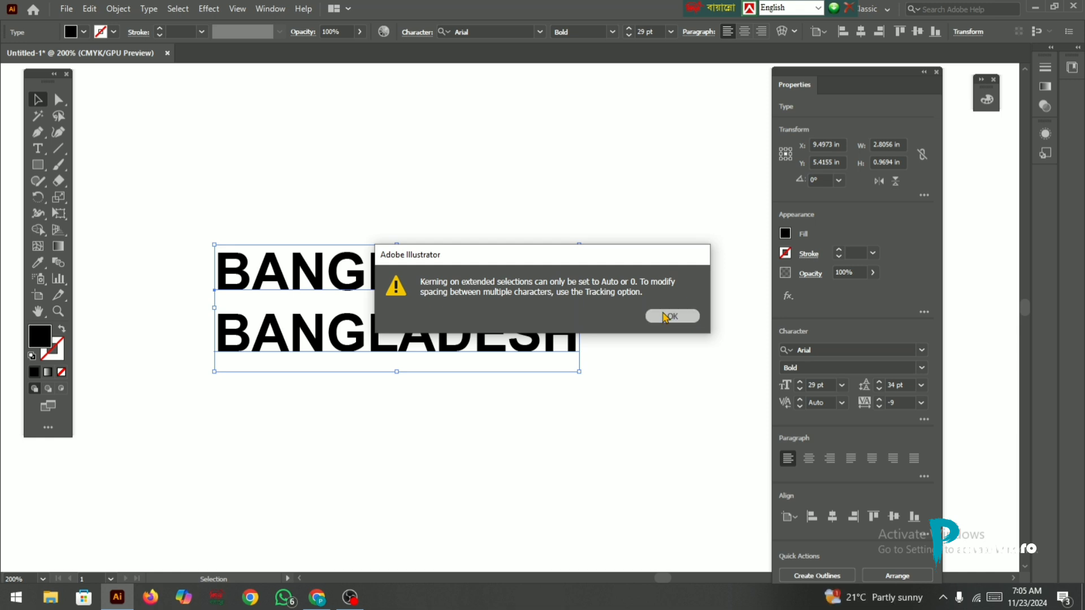
left_click(668, 317)
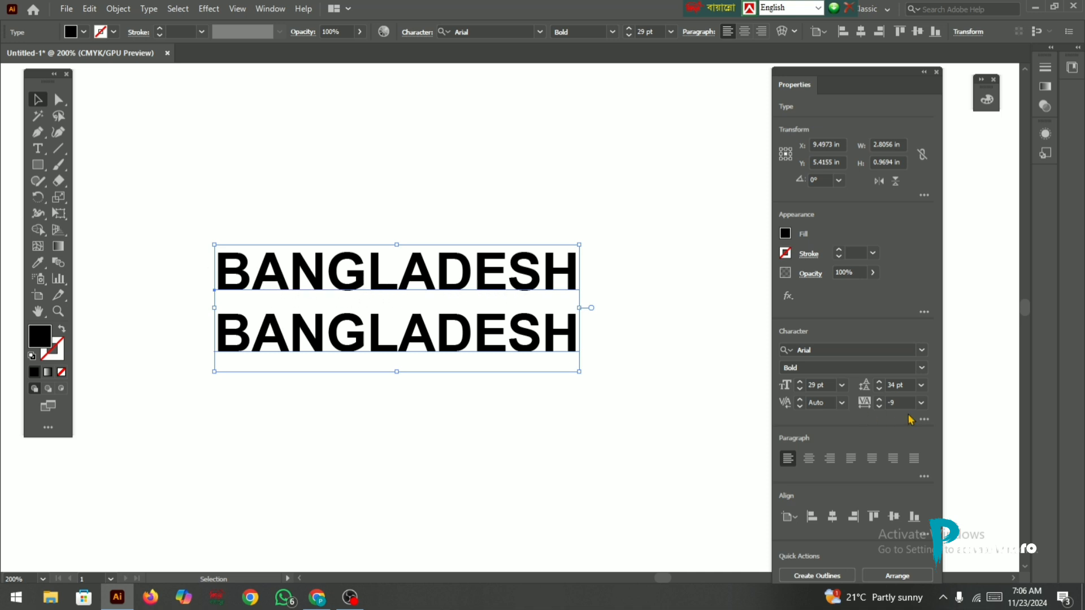
Step: Increase the tracking of the two-line BANGLADESH text to 106
left_click(879, 400)
left_click(879, 400)
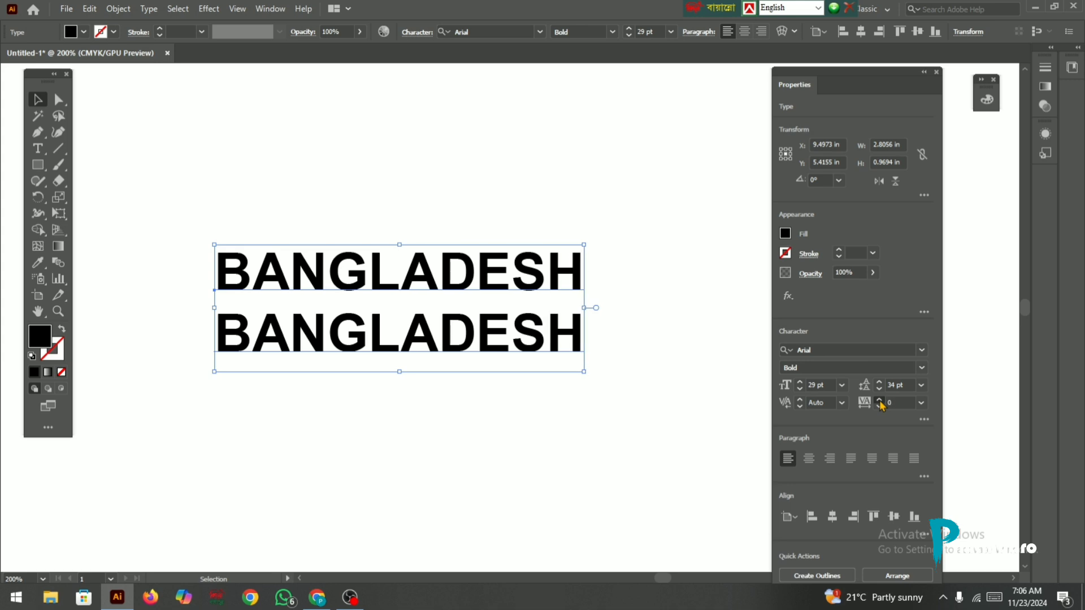
left_click(879, 400)
left_click(879, 400)
left_click(879, 400)
left_click(879, 400)
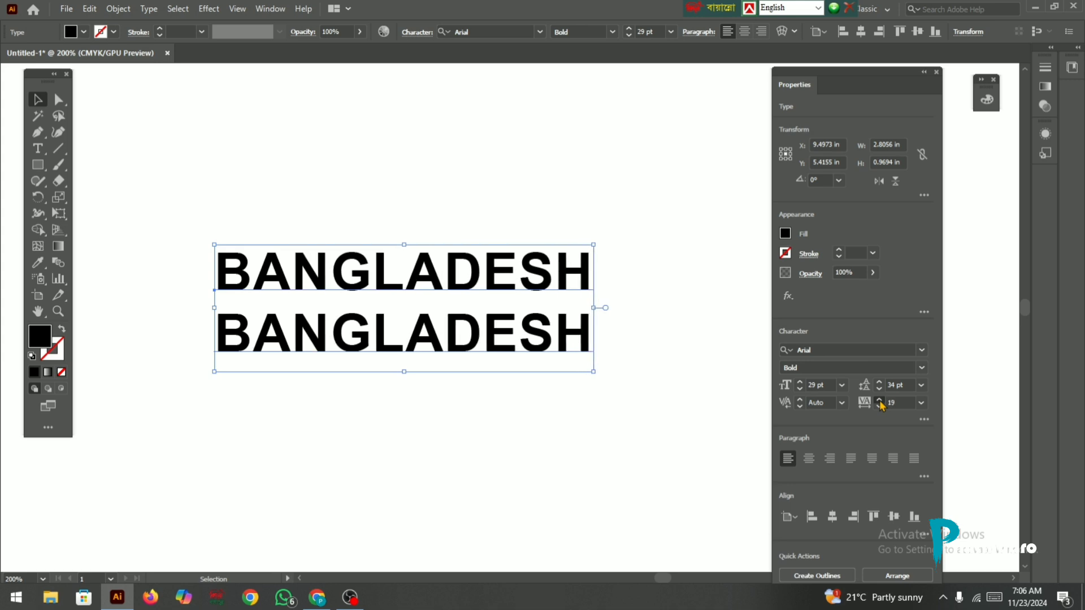
left_click(880, 400)
left_click(879, 400)
left_click(880, 400)
left_click(879, 400)
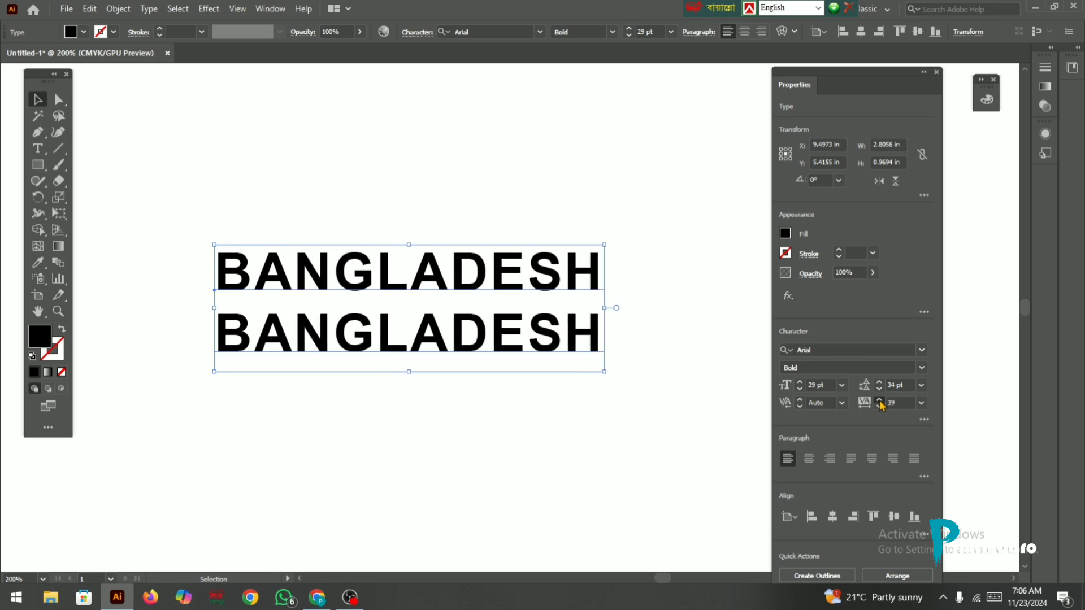
left_click(879, 400)
left_click(879, 400)
left_click(879, 400)
left_click(879, 400)
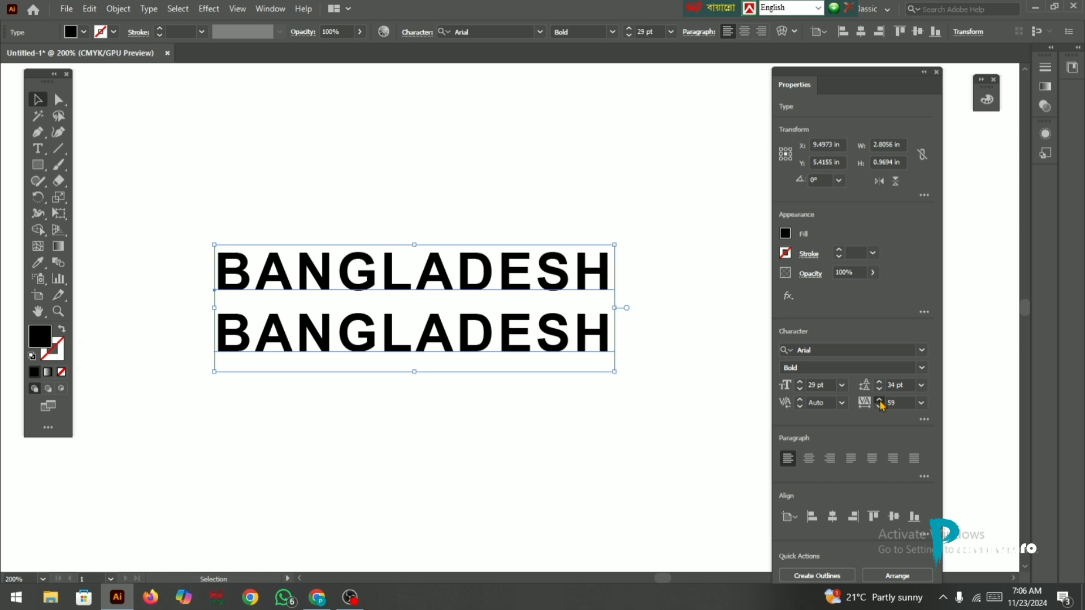
left_click(879, 400)
left_click(879, 400)
left_click(879, 400)
left_click(879, 400)
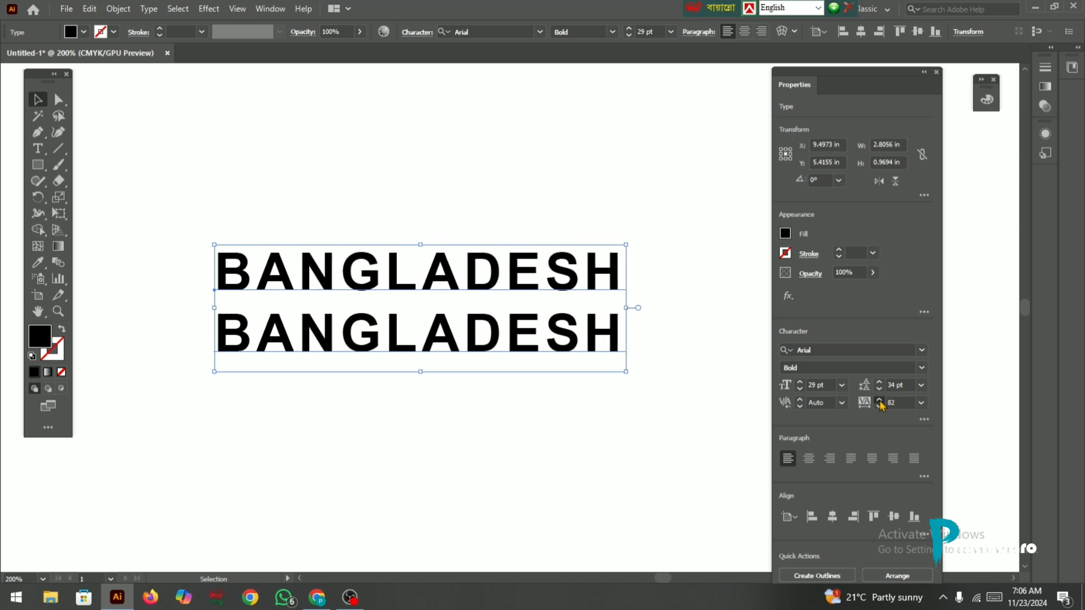
left_click(879, 400)
left_click(879, 400)
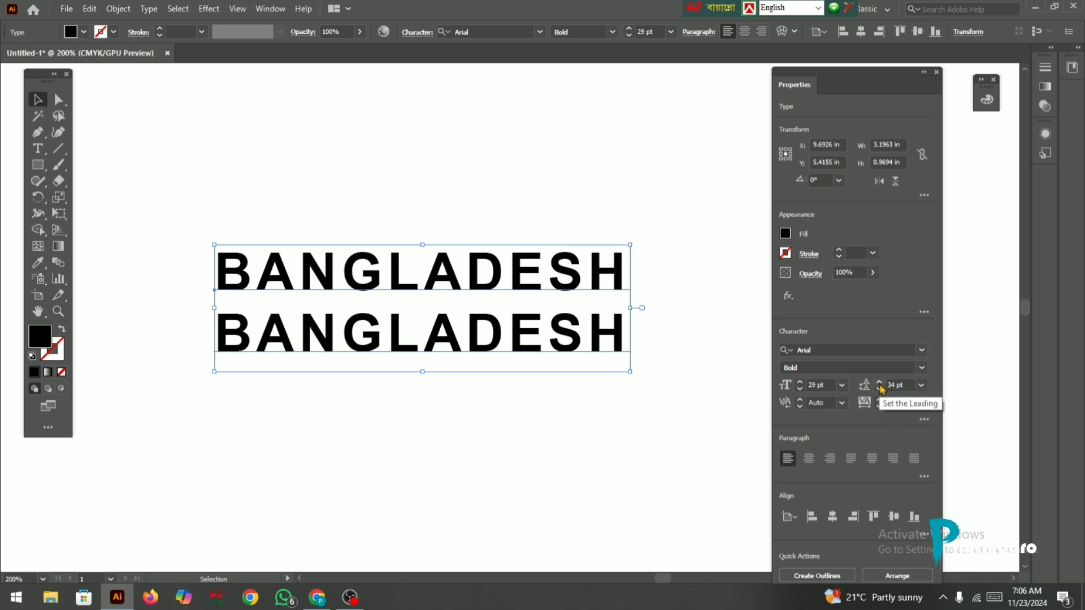
left_click(879, 400)
left_click(879, 400)
left_click(880, 400)
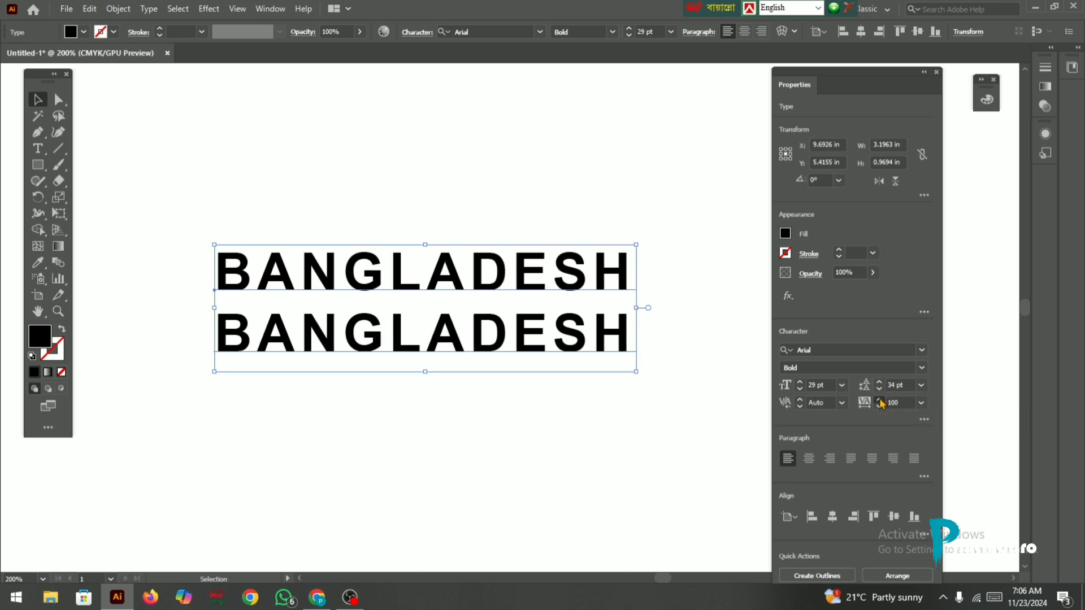
left_click(879, 400)
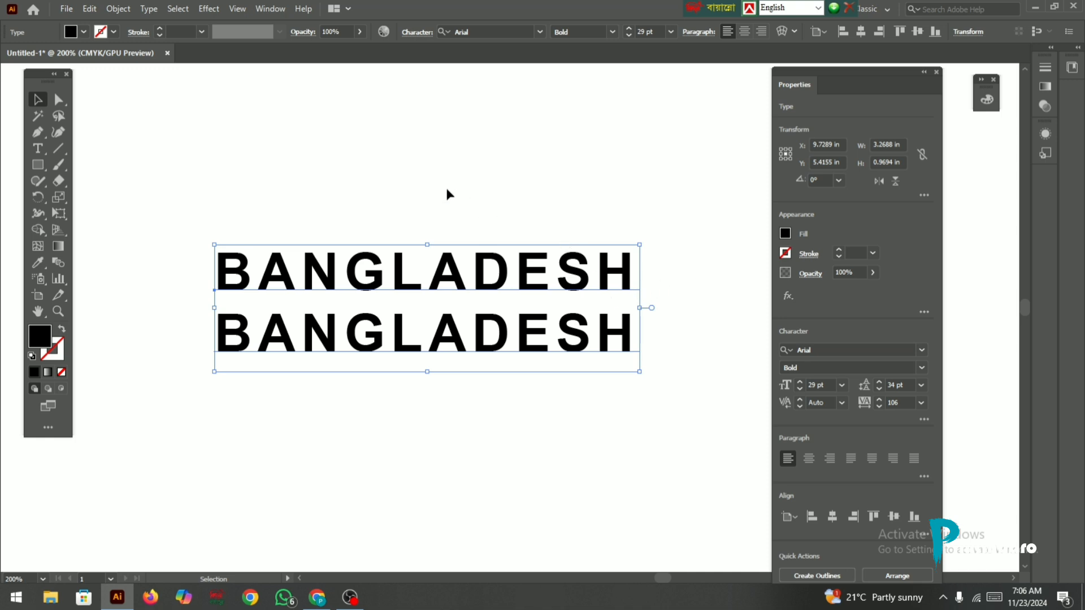
Step: Move the two-line BANGLADESH text up and slightly left, to about X 9.67 in and Y 5.17 in
mouse_move(363, 280)
left_mouse_down()
mouse_move(357, 262)
mouse_move(372, 277)
left_mouse_up()
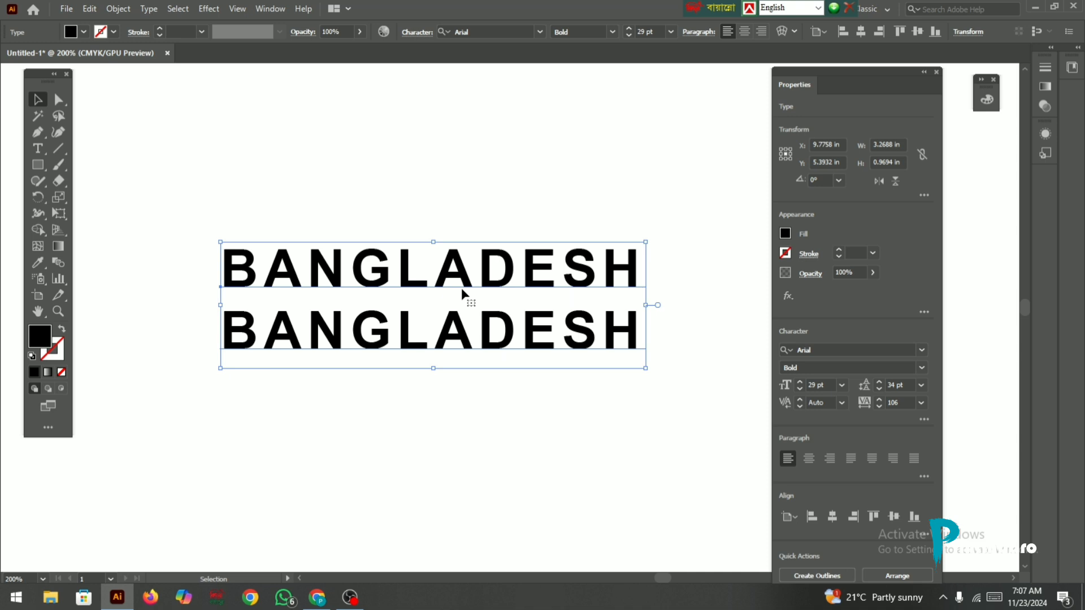
left_click_drag(484, 276, 456, 253)
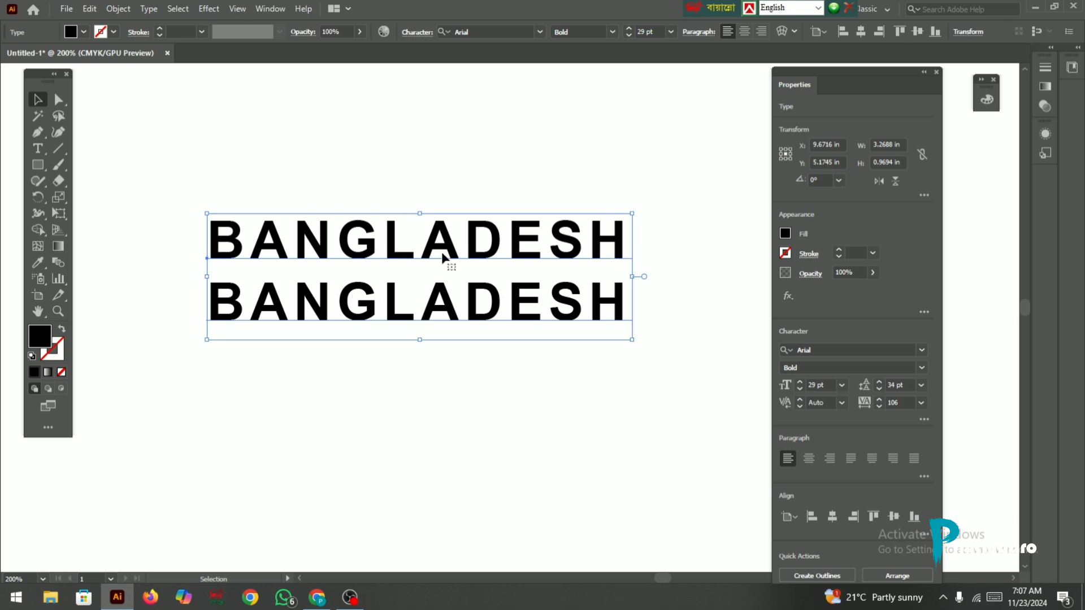
Step: Open the Color panel and fill the two-line BANGLADESH text with dark red from the color spectrum
left_click(271, 9)
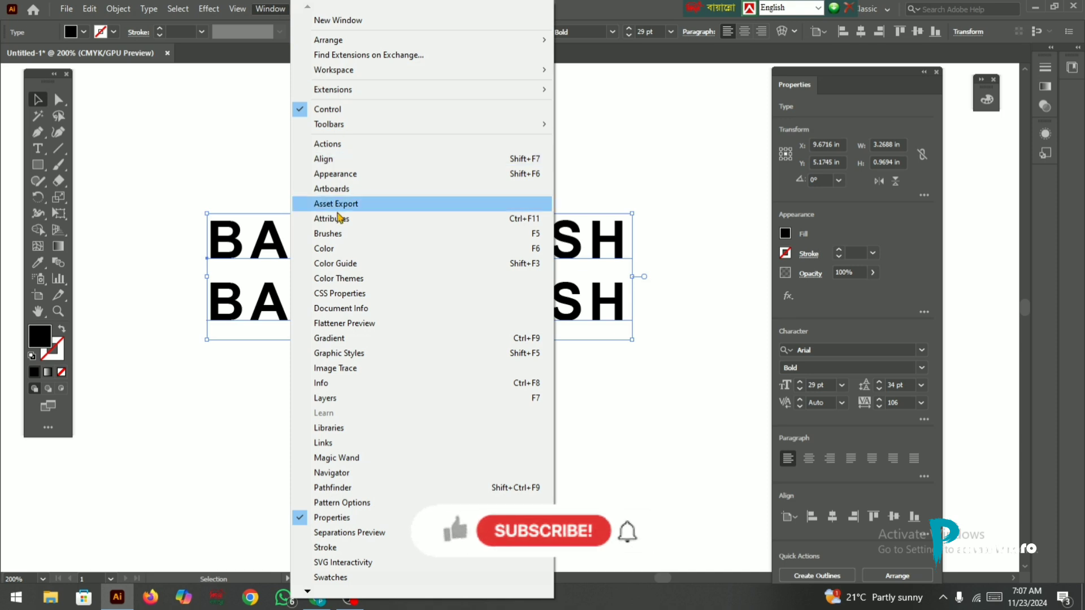
left_click(333, 249)
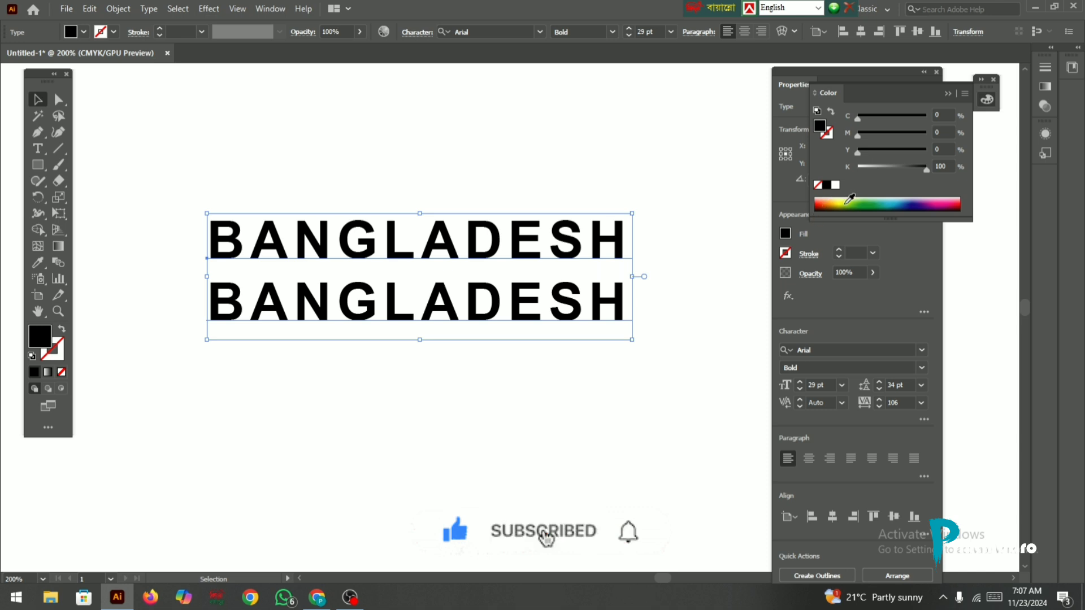
left_click(820, 204)
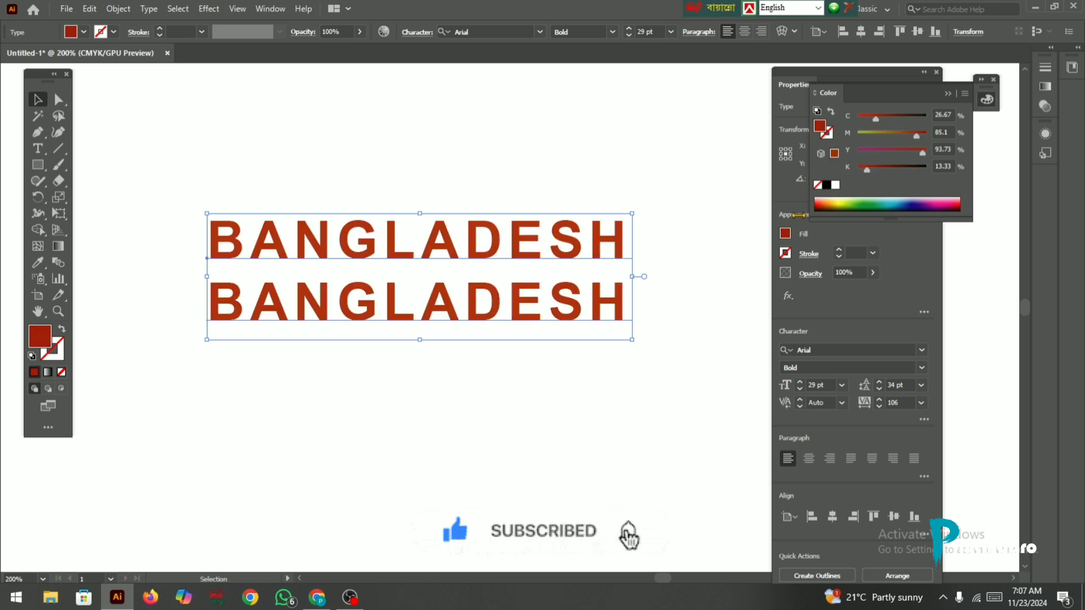
Step: Try coloring the text green from the second A of the upper BANGLADESH through the end of the lower line
double_click(421, 249)
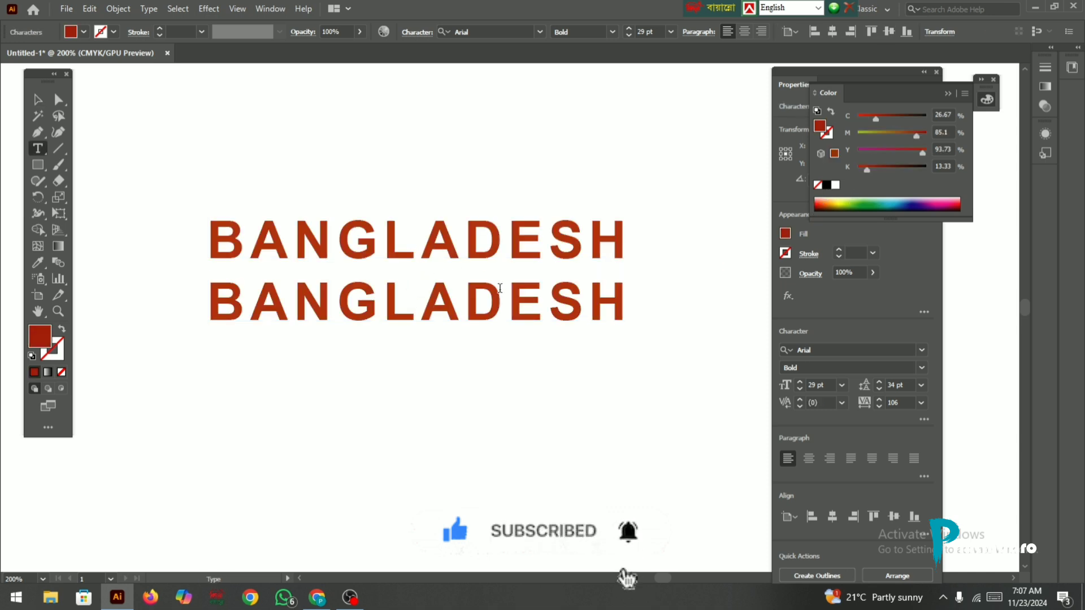
left_click_drag(420, 244, 709, 351)
left_click(864, 203)
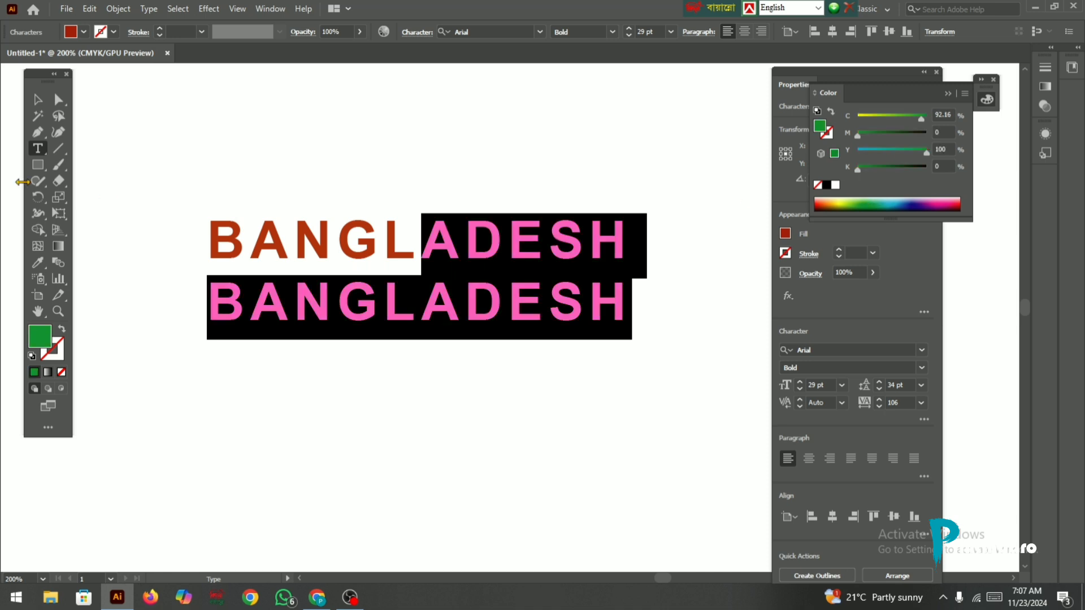
left_click(38, 100)
left_click(253, 111)
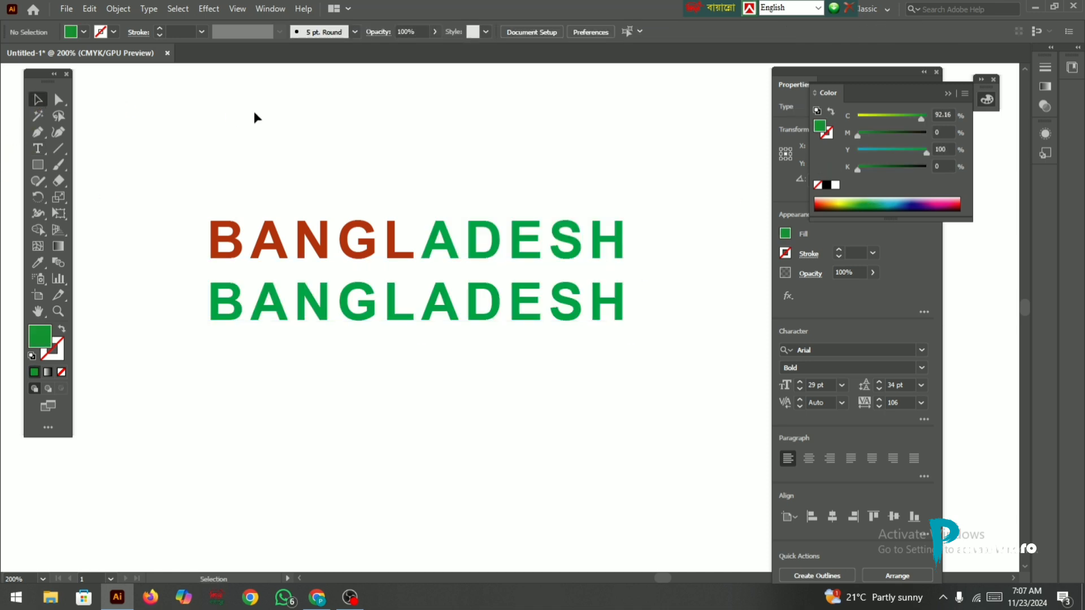
Step: Undo the green fill on the BANGLADESH letters
scroll(400, 235, "up", 1)
scroll(400, 232, "down", 1)
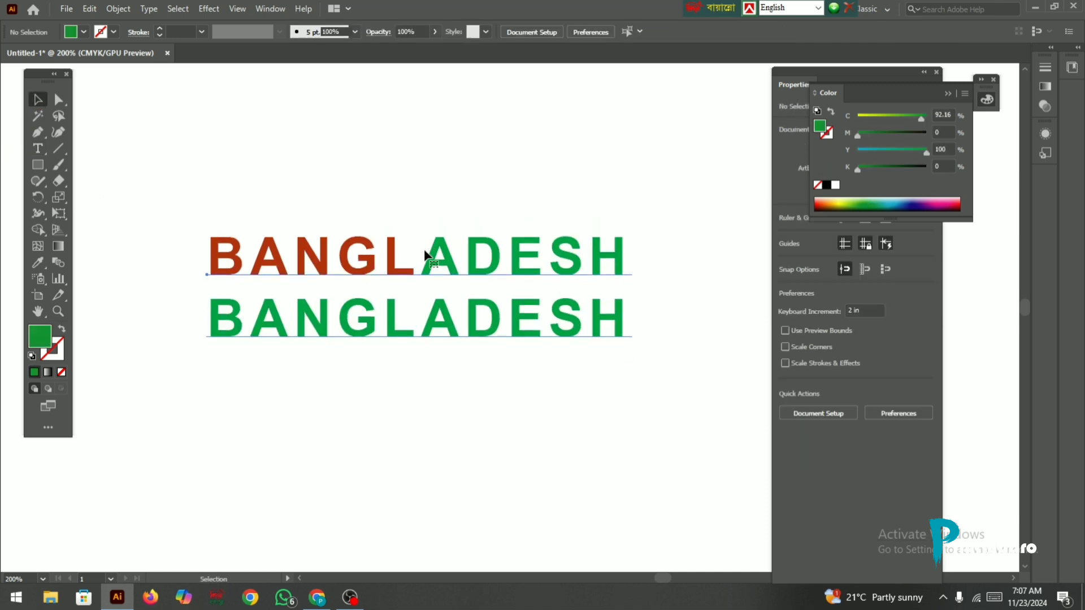
left_click(404, 250)
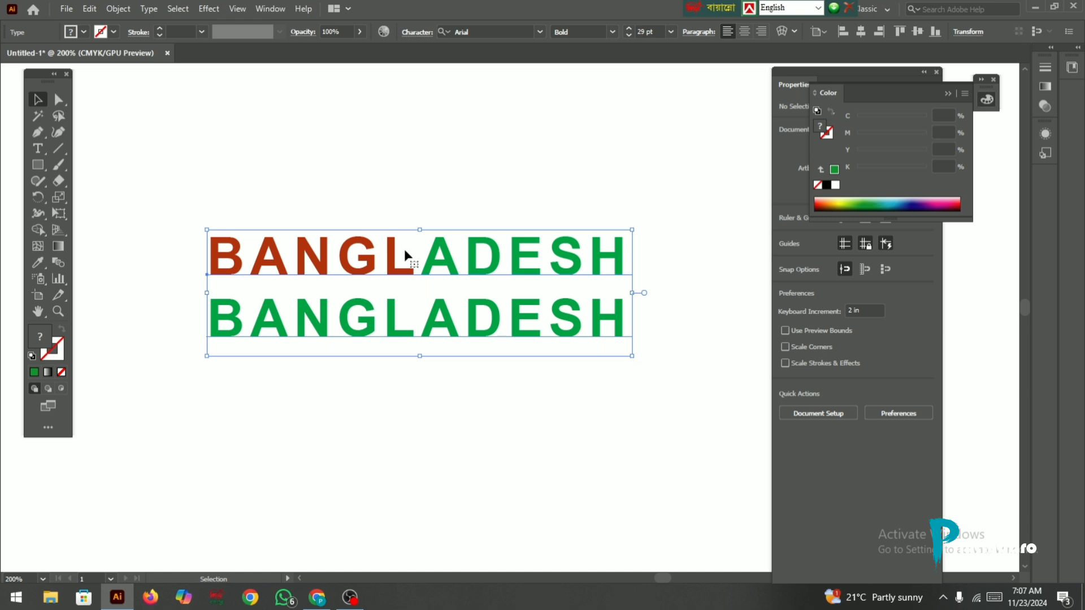
key("ctrl+z")
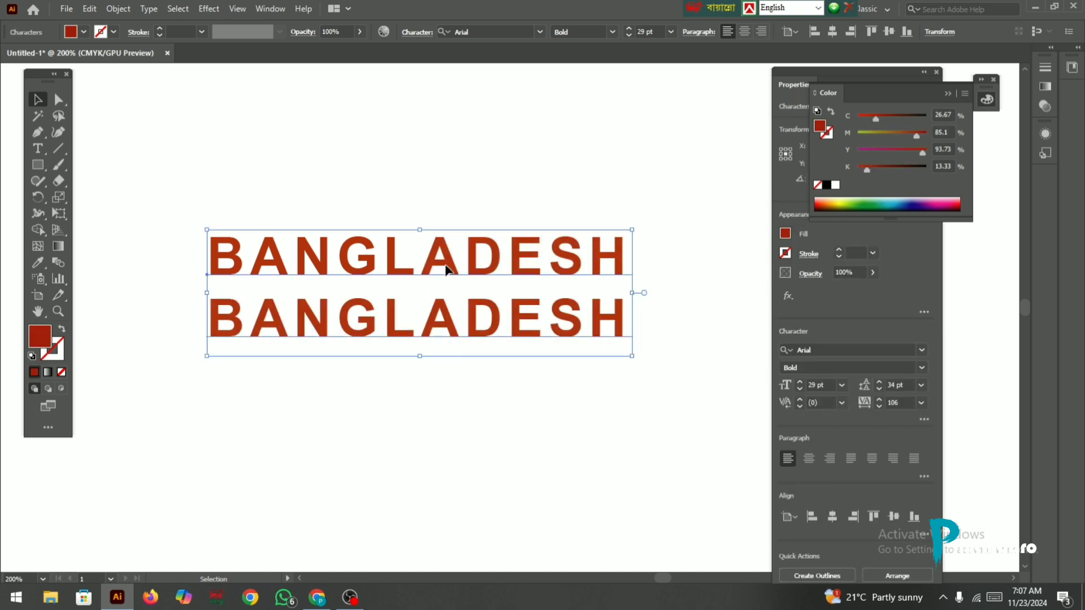
Step: Shift the whole red two-line BANGLADESH text object slightly up and left on the artboard
left_click_drag(404, 249, 445, 265)
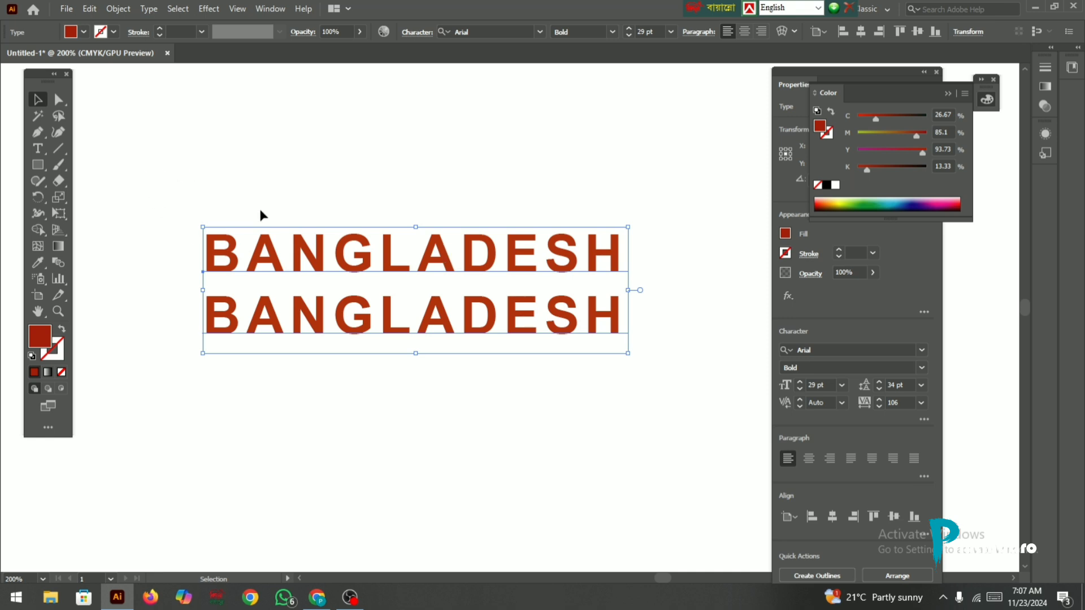
left_click(37, 148)
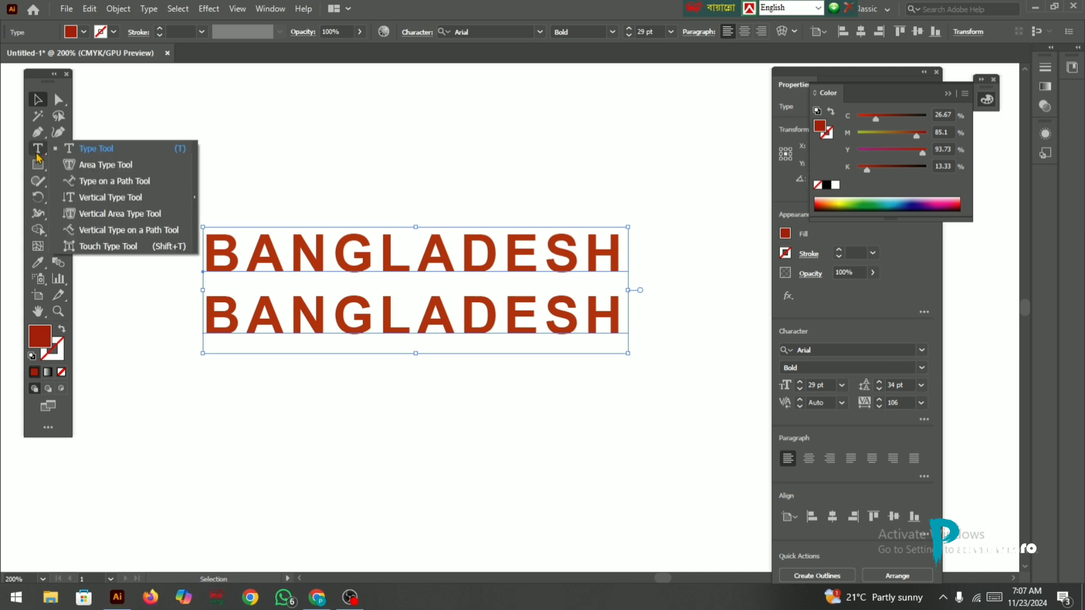
left_click(114, 154)
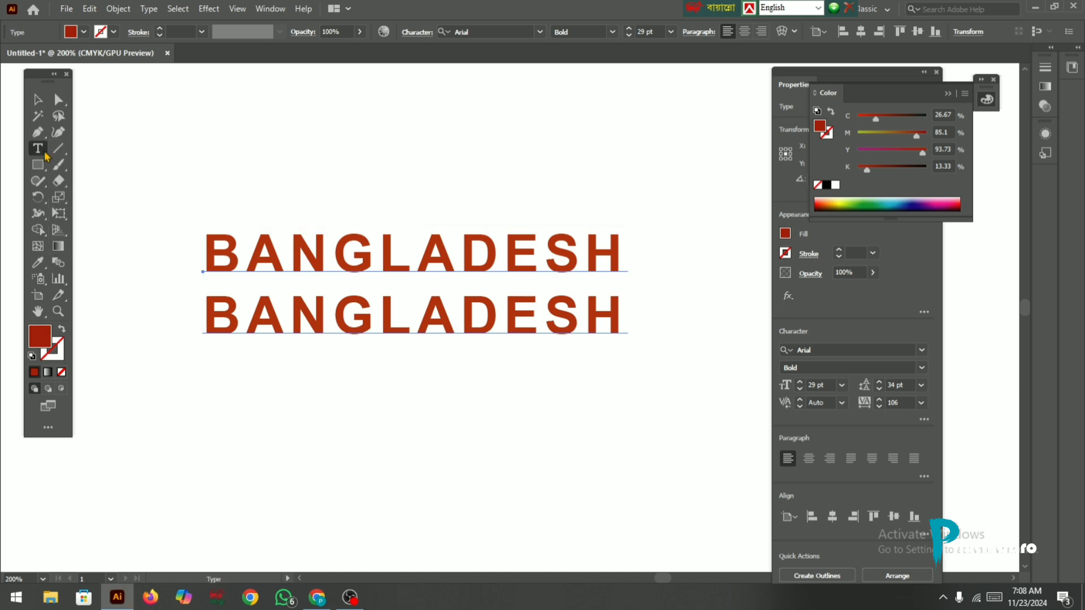
left_click(45, 103)
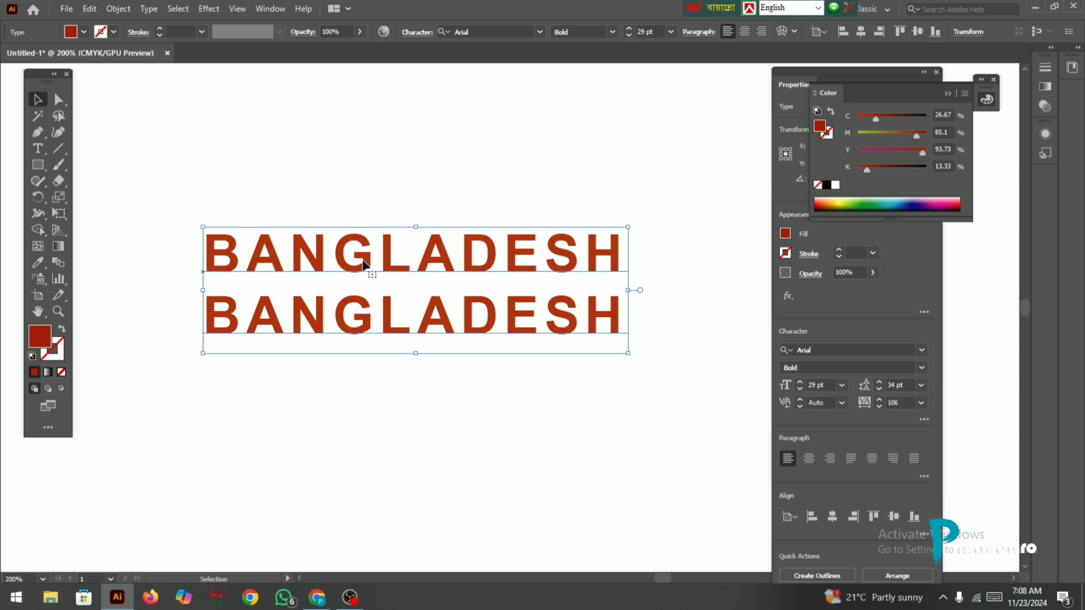
left_click_drag(362, 263, 340, 260)
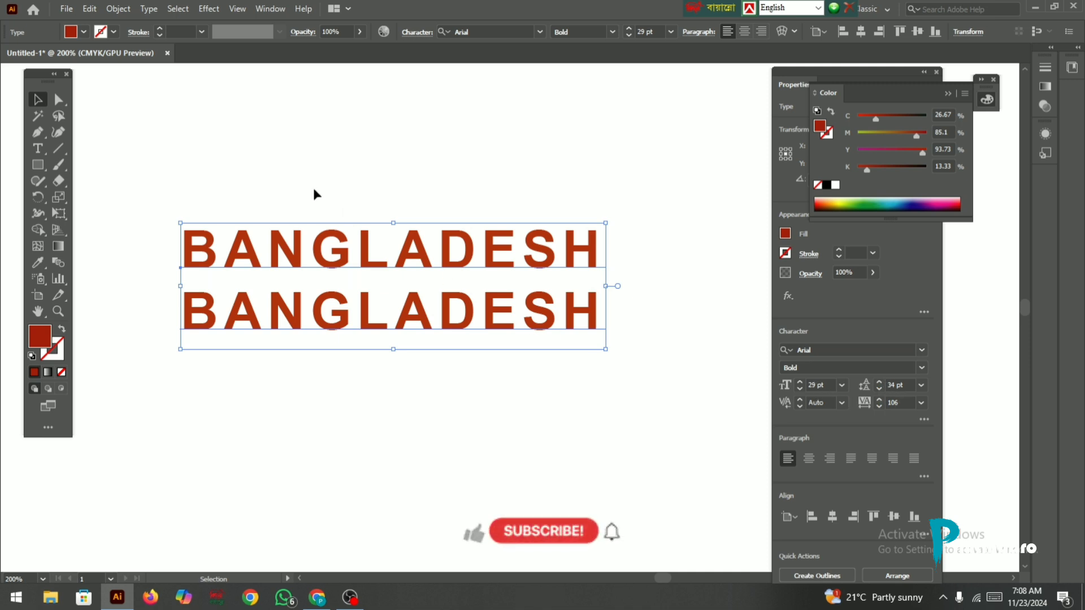
left_click_drag(395, 244, 408, 240)
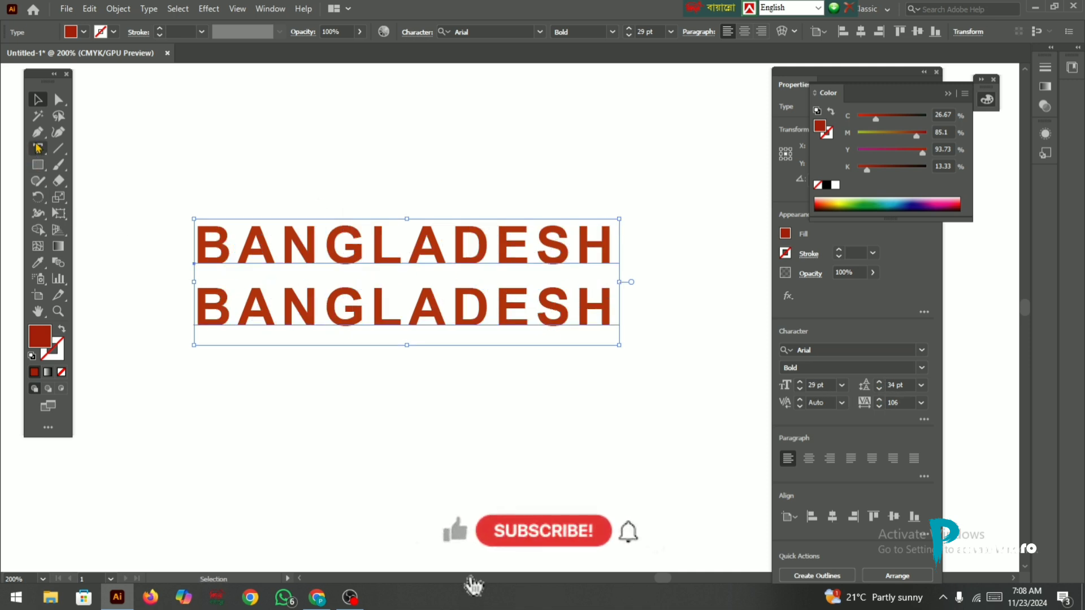